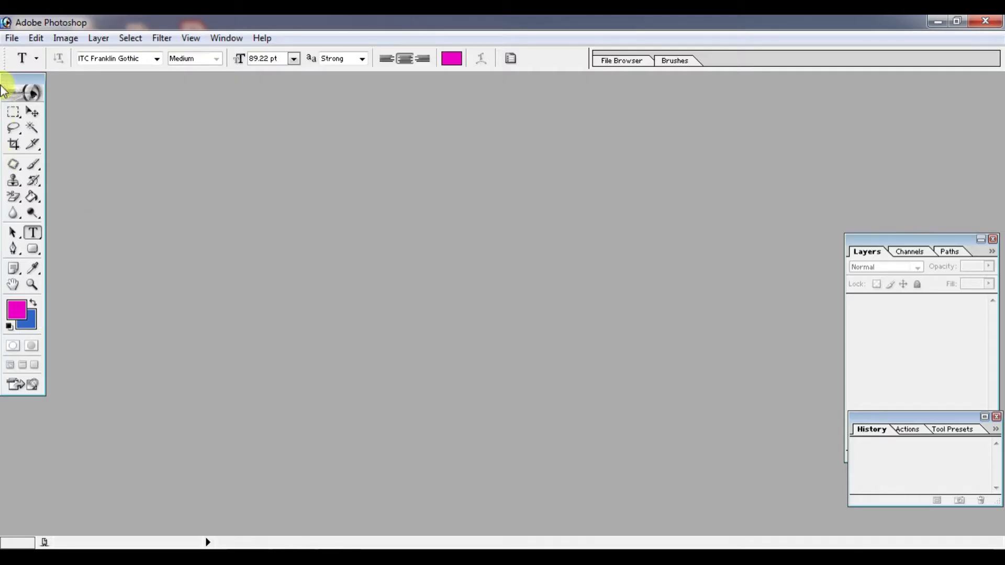
Open the 4348e21… portrait JPEG from the New Volume (D:) drive
click(11, 40)
click(27, 70)
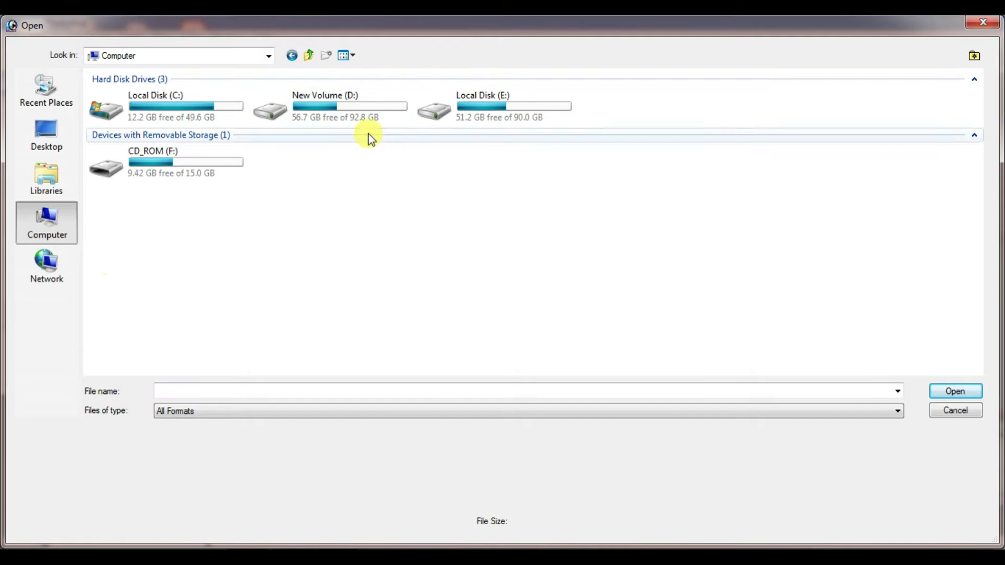
double_click(369, 117)
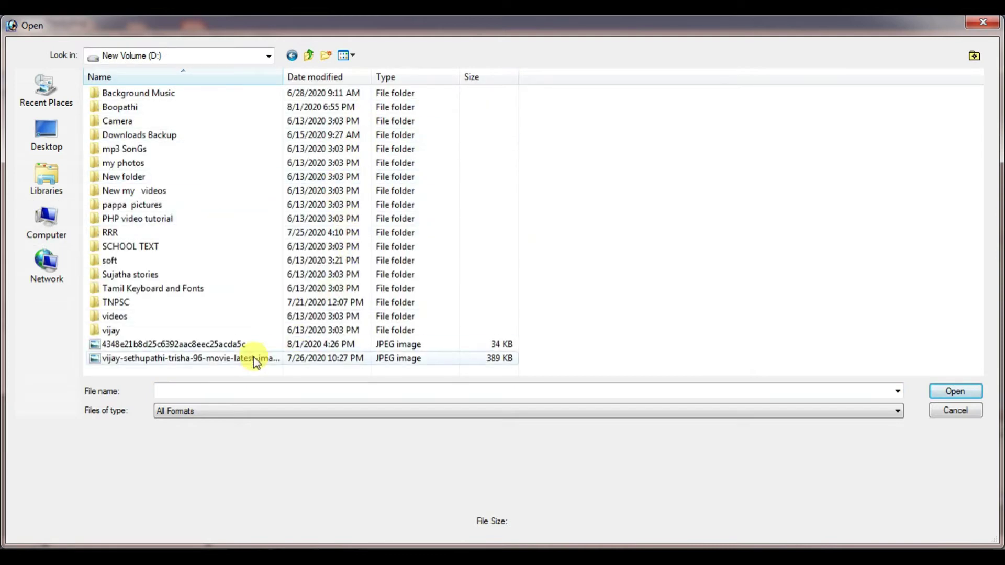
click(140, 344)
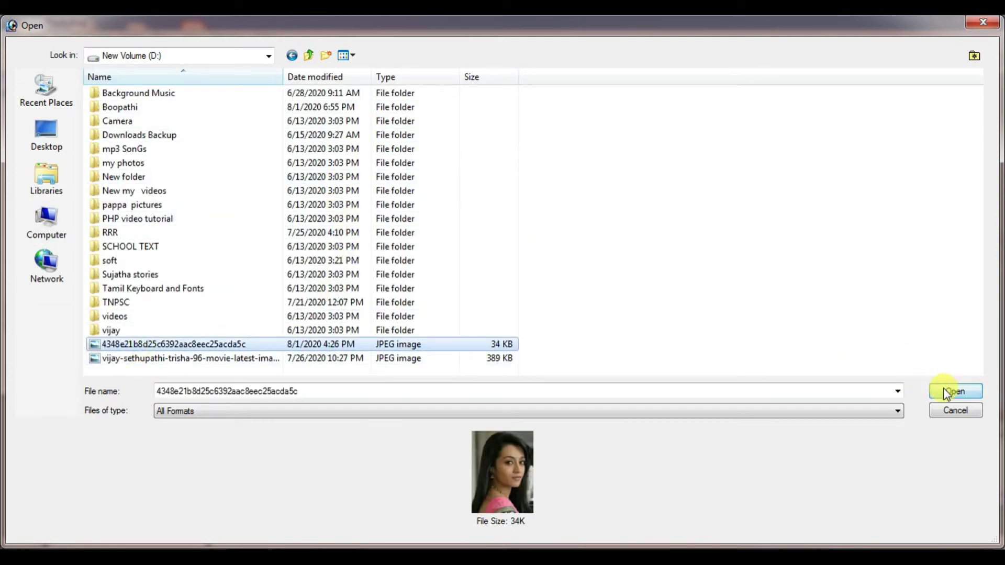
click(948, 392)
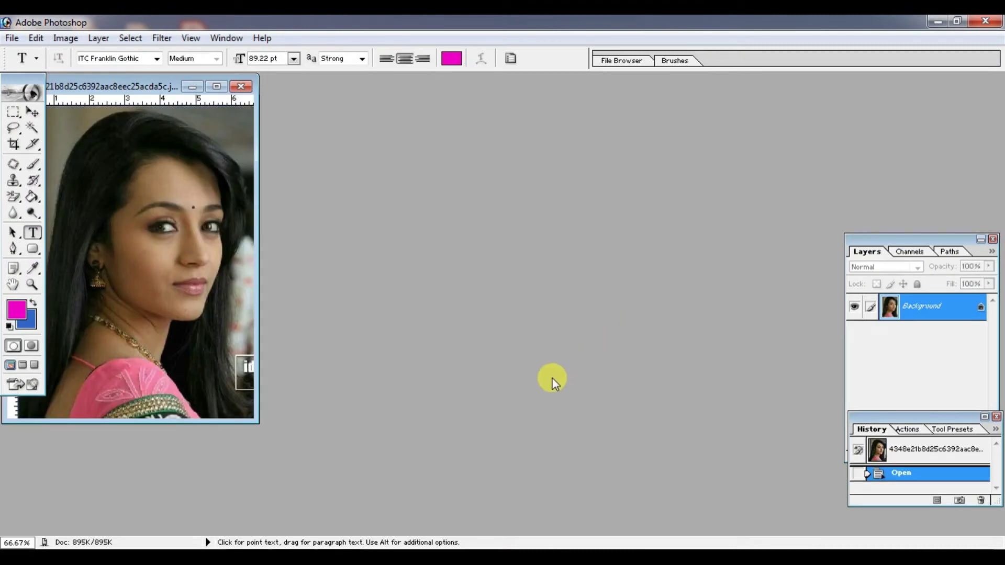
Dock the History panel under Layers at top right and bring the portrait window into view
click(913, 241)
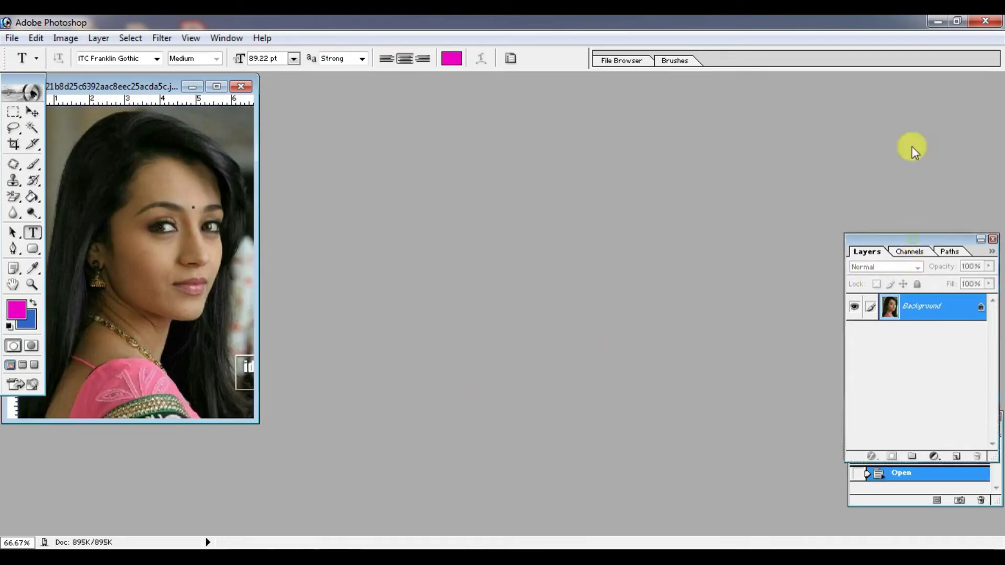
drag(922, 87, 916, 86)
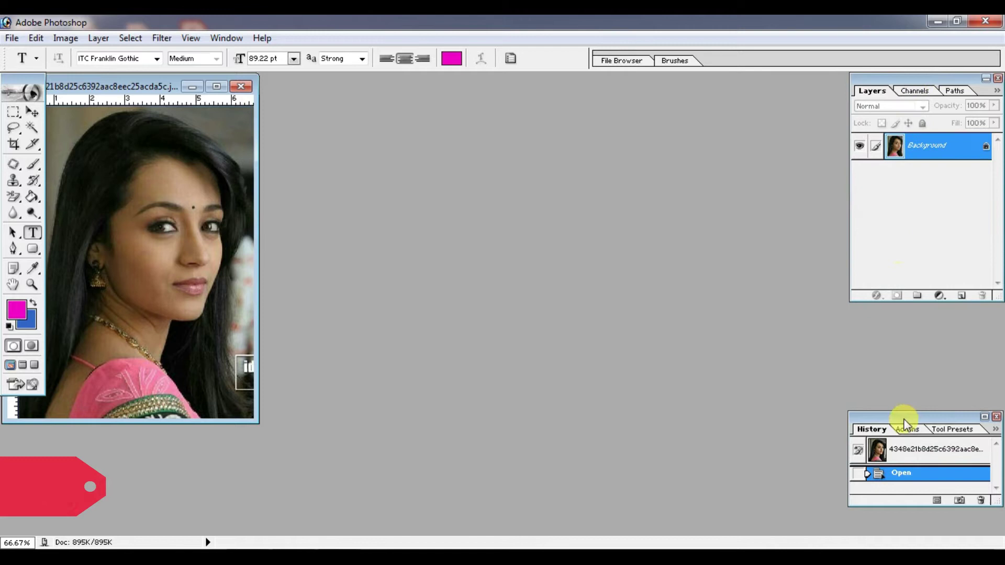
drag(910, 417, 901, 309)
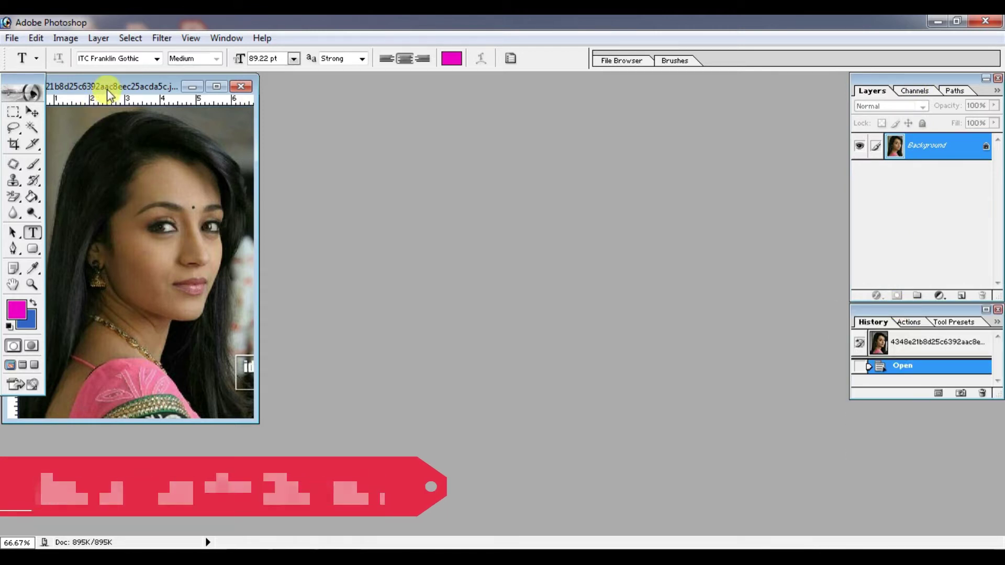
drag(106, 86, 222, 101)
Switch to full-screen mode with menus, zoom in, and select the Rectangular Marquee tool
key(f)
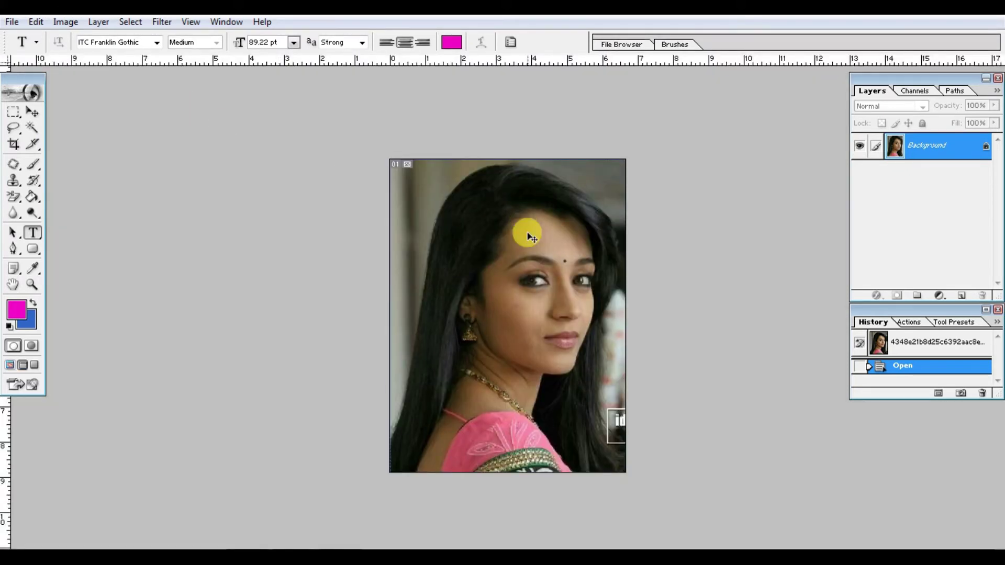
key(ctrl+plus)
key(ctrl+plus)
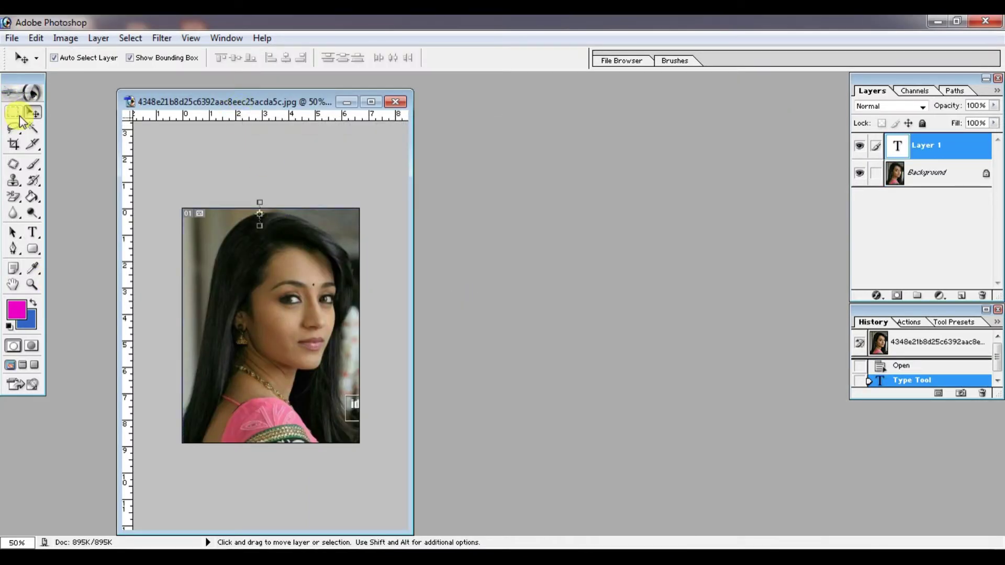
click(19, 117)
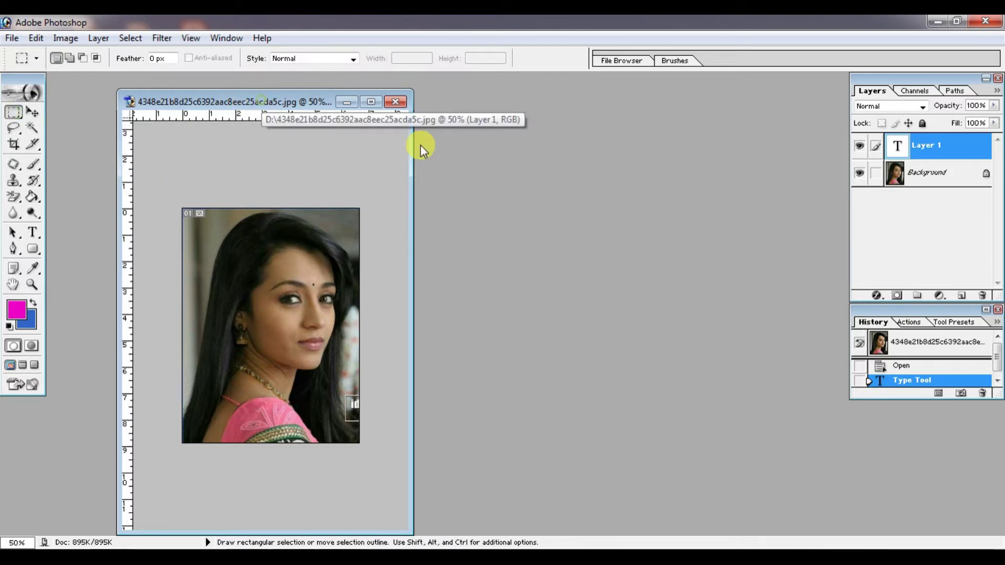
Maximize the portrait window and zoom it to 100%
click(371, 103)
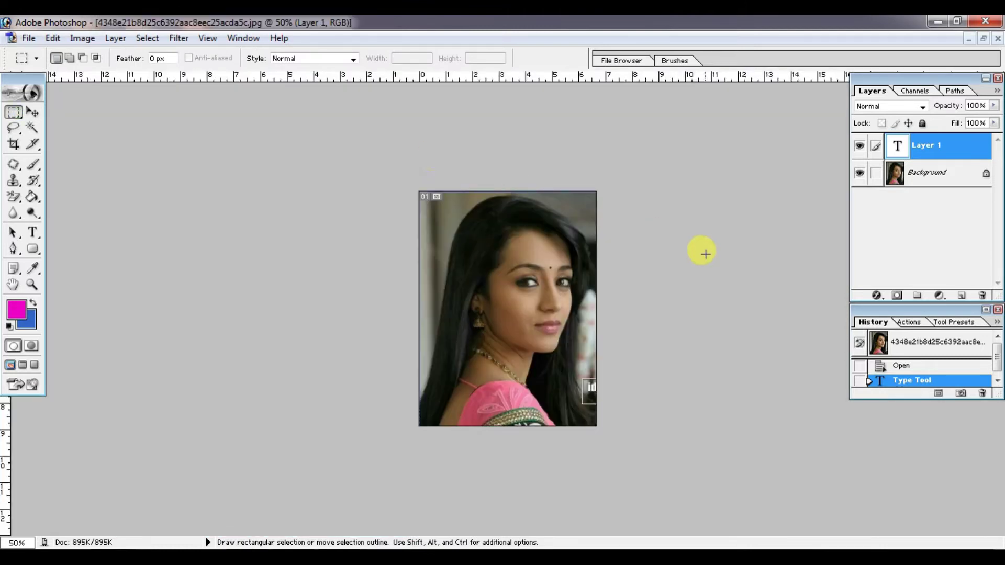
key(ctrl+plus)
key(ctrl+plus)
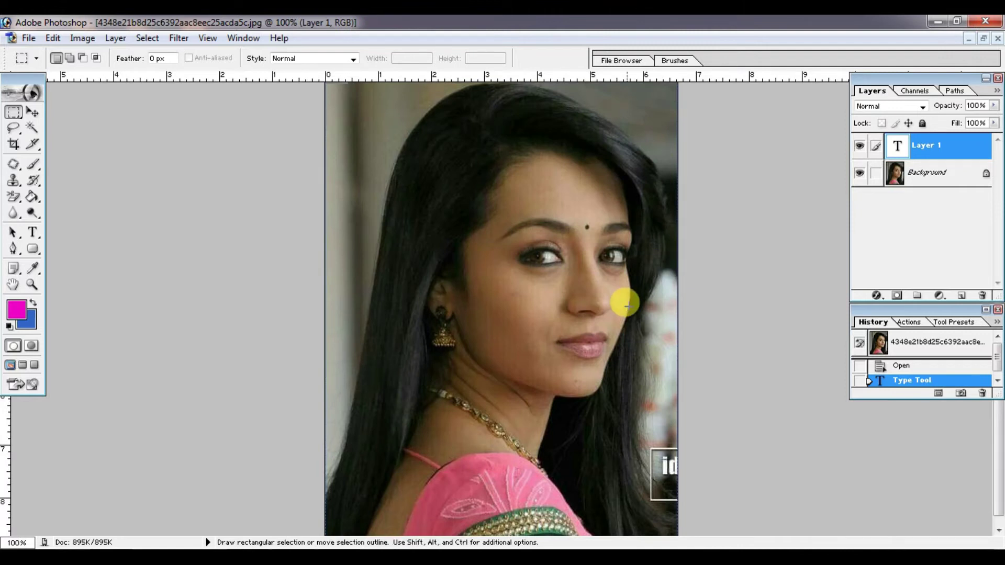
scroll(426, 448, up, 1)
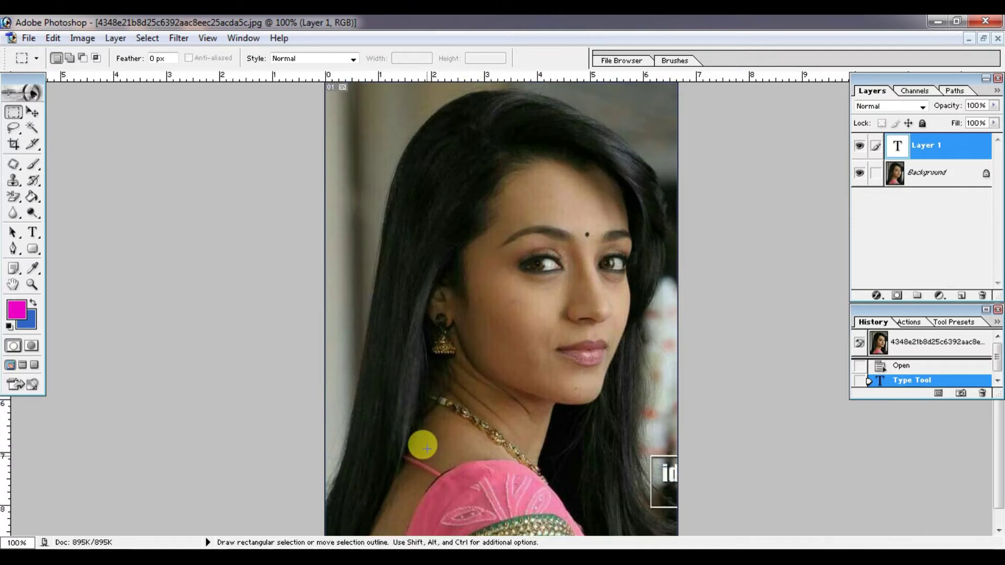
Enter Quick Mask with colour marking Selected Areas, red at 50% opacity
click(32, 347)
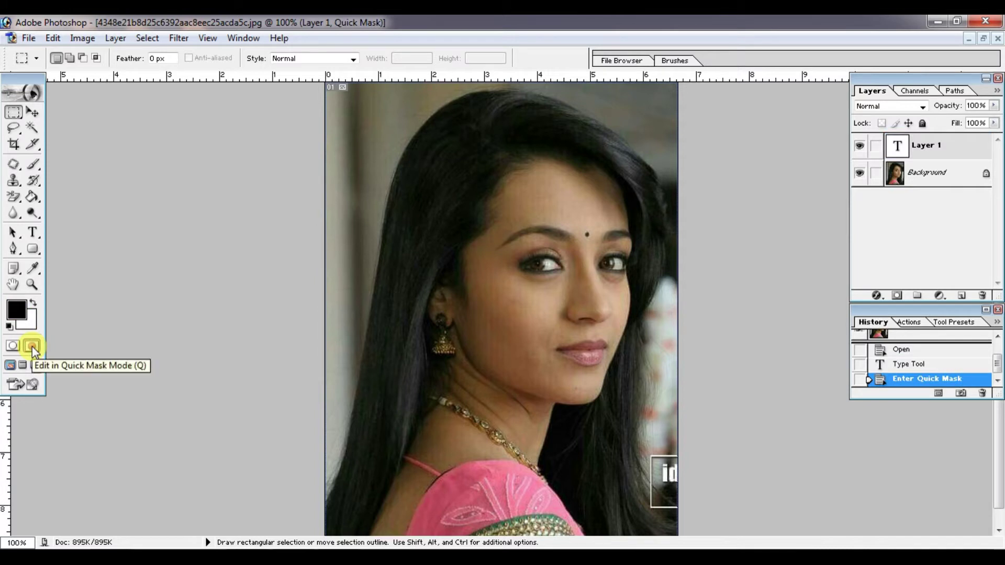
double_click(32, 346)
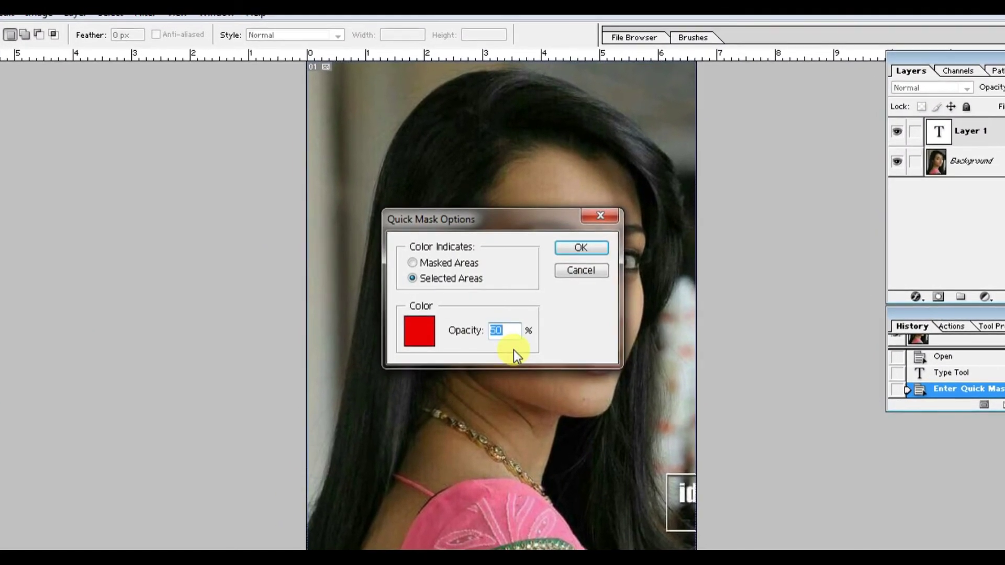
click(423, 279)
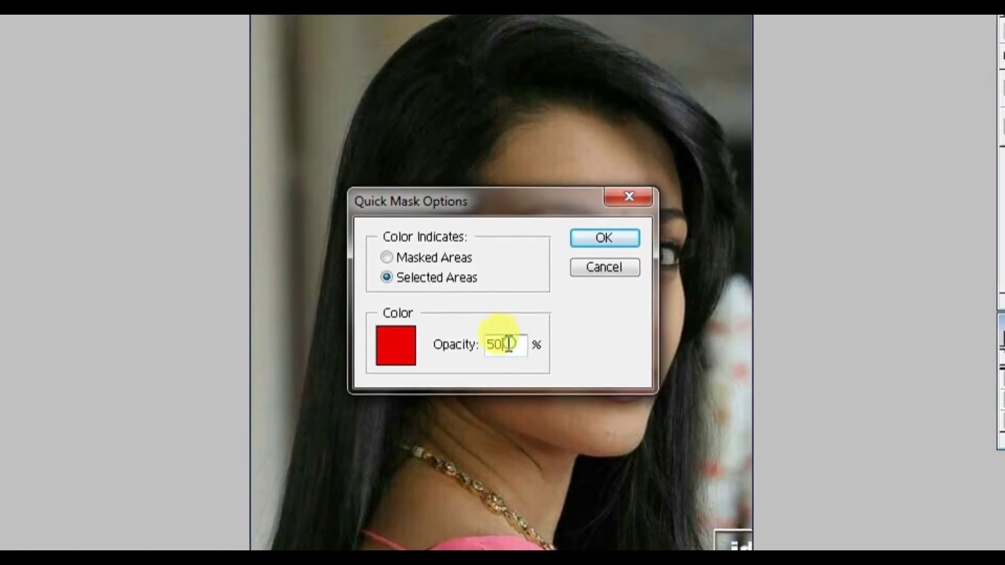
click(399, 345)
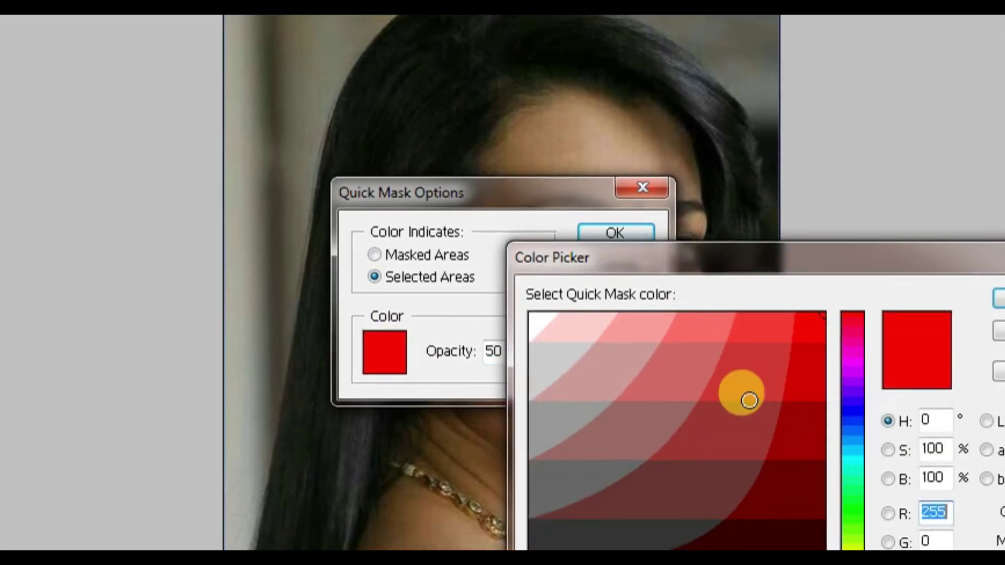
key(Return)
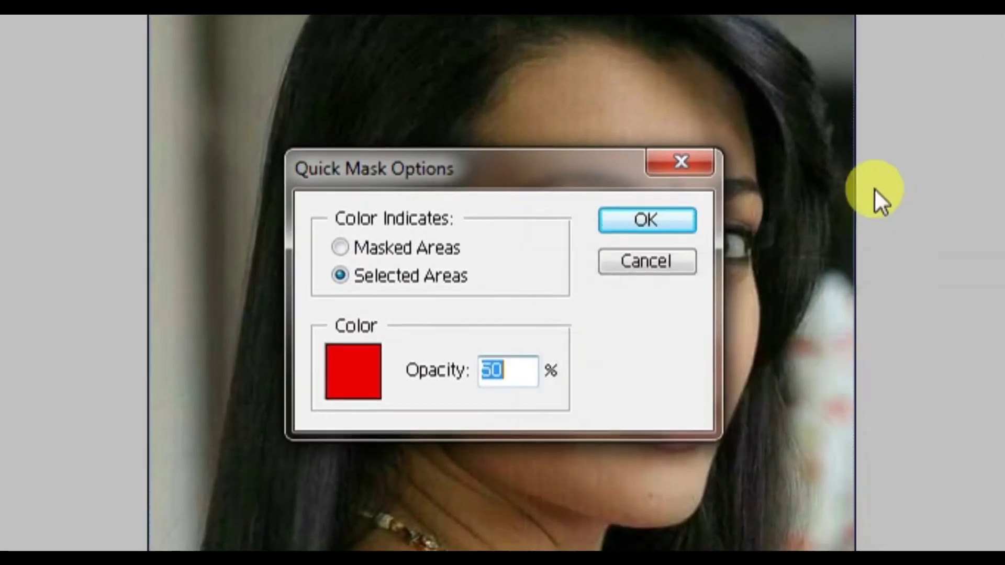
click(590, 254)
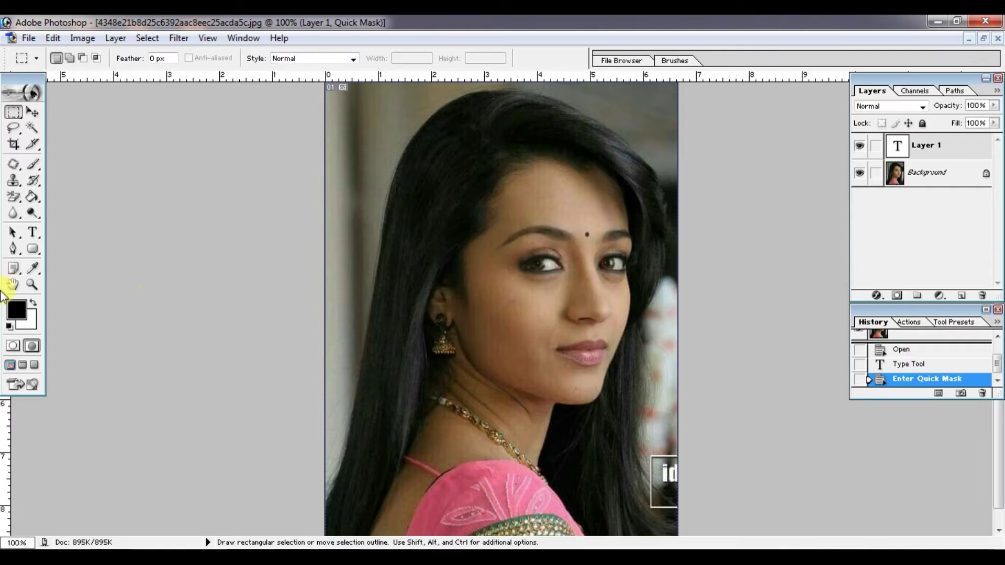
With the Brush at 300% zoom, paint mask along the face edge by the ear
click(33, 164)
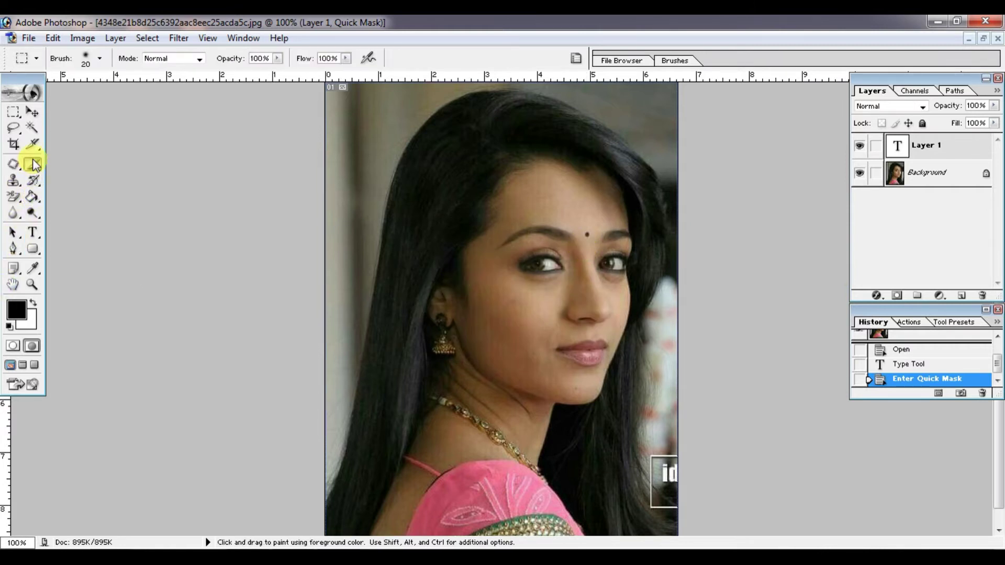
click(504, 313)
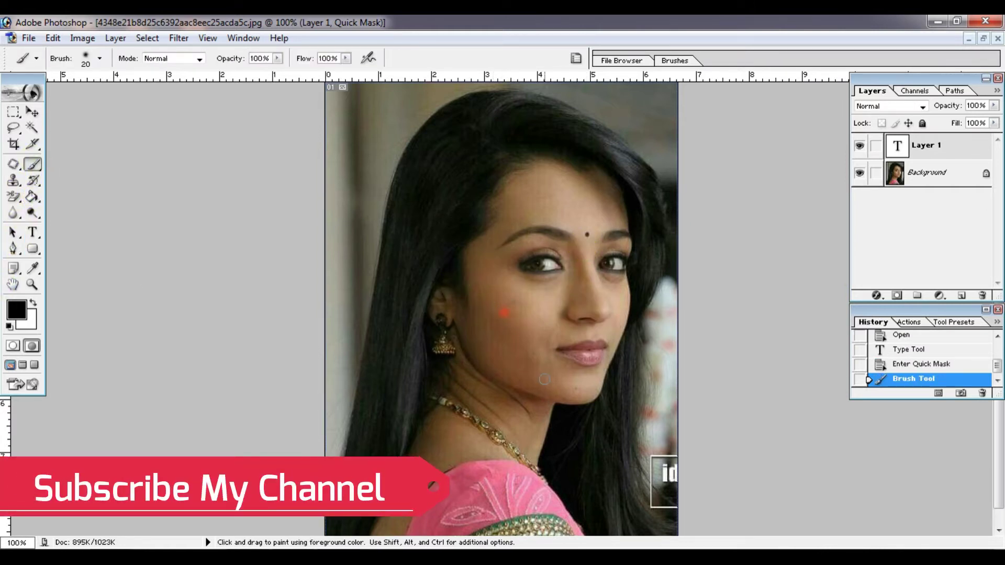
key(ctrl+plus)
key(ctrl+plus)
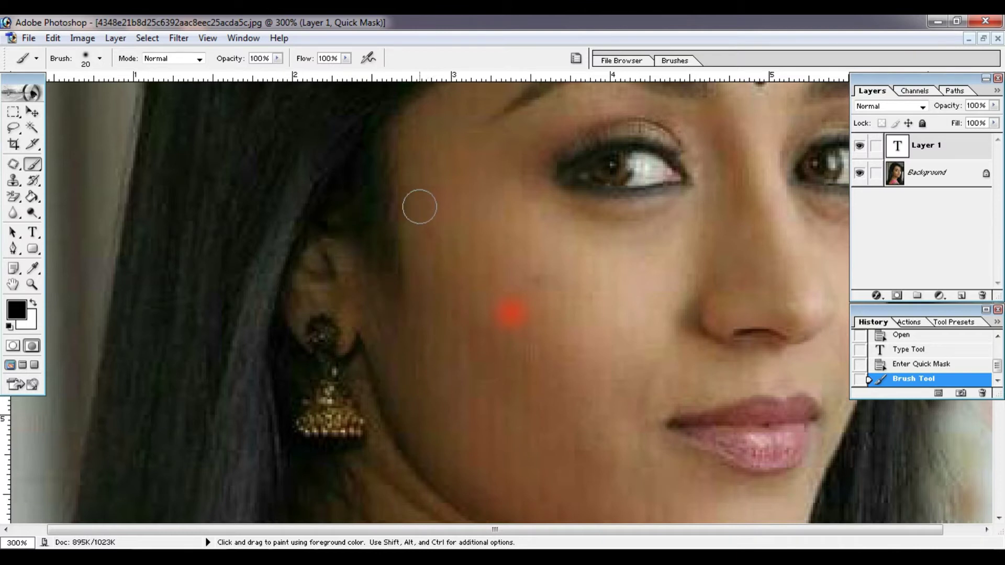
mouse_move(409, 132)
mouse_down()
mouse_move(368, 285)
mouse_move(303, 253)
mouse_move(303, 314)
mouse_move(328, 328)
mouse_move(337, 294)
mouse_move(377, 339)
mouse_up()
scroll(420, 337, down, 3)
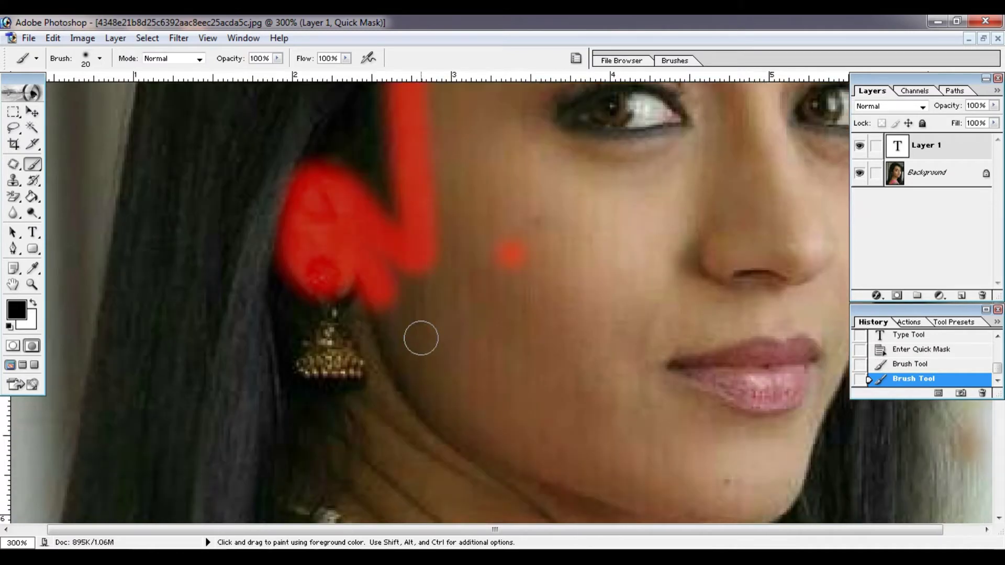
scroll(341, 293, down, 2)
mouse_move(335, 262)
mouse_down()
mouse_move(316, 309)
mouse_move(375, 316)
mouse_move(370, 382)
mouse_up()
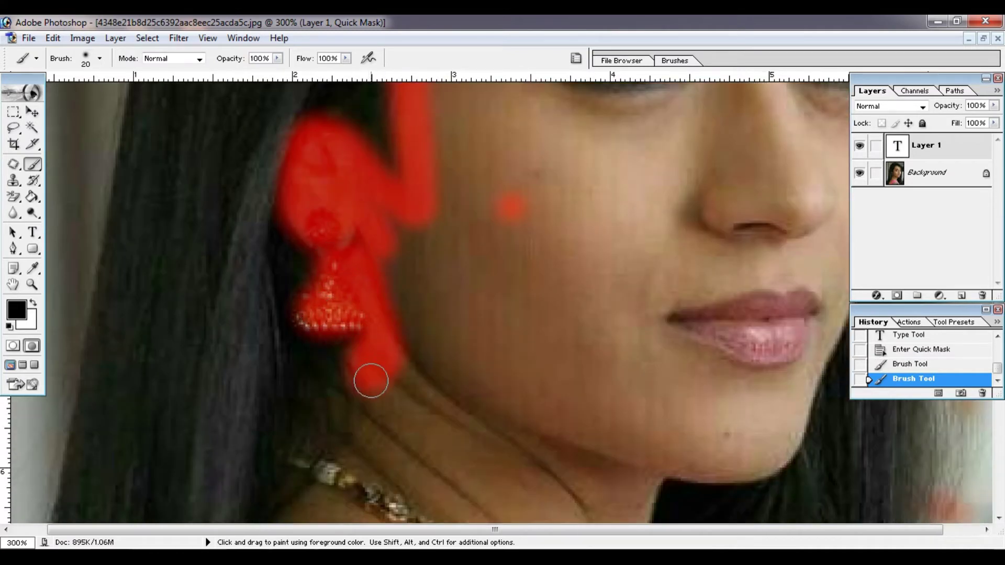
scroll(370, 381, down, 3)
mouse_move(343, 251)
mouse_down()
mouse_move(352, 283)
mouse_move(288, 366)
mouse_move(246, 460)
mouse_up()
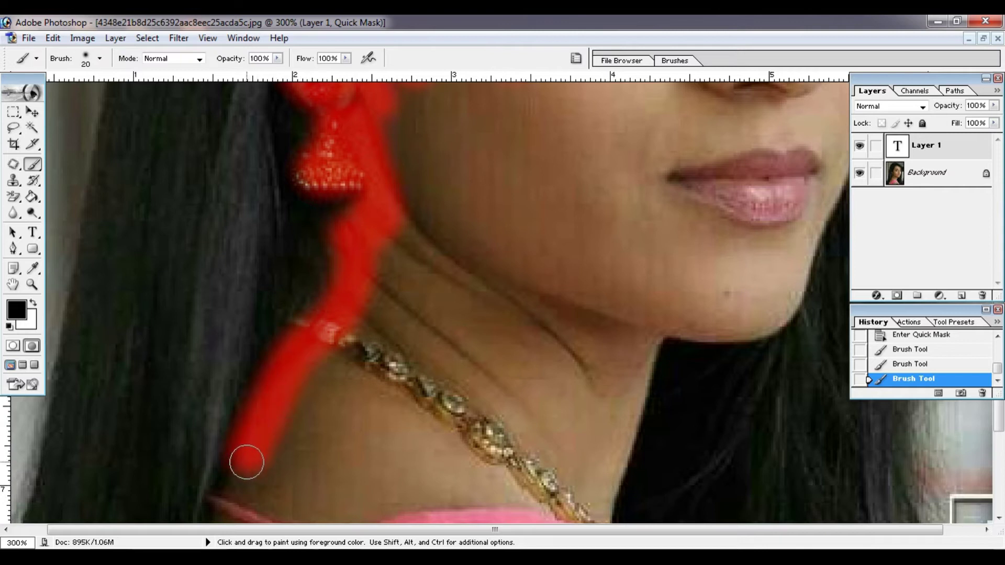
scroll(247, 460, down, 3)
scroll(285, 364, down, 2)
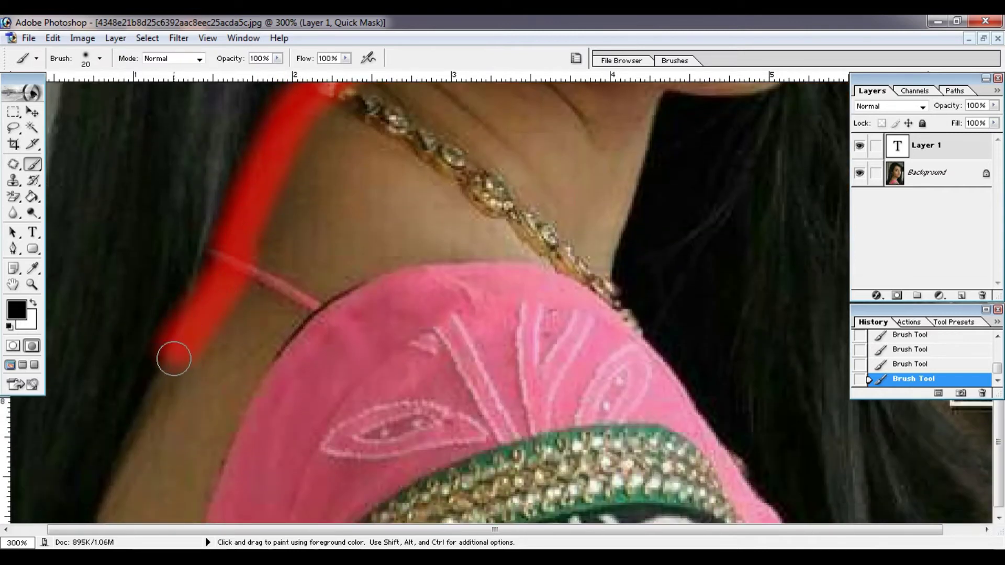
Paint mask along the neck edge to the strap and fill the neck up to the chin
drag(229, 249, 107, 516)
scroll(195, 401, down, 1)
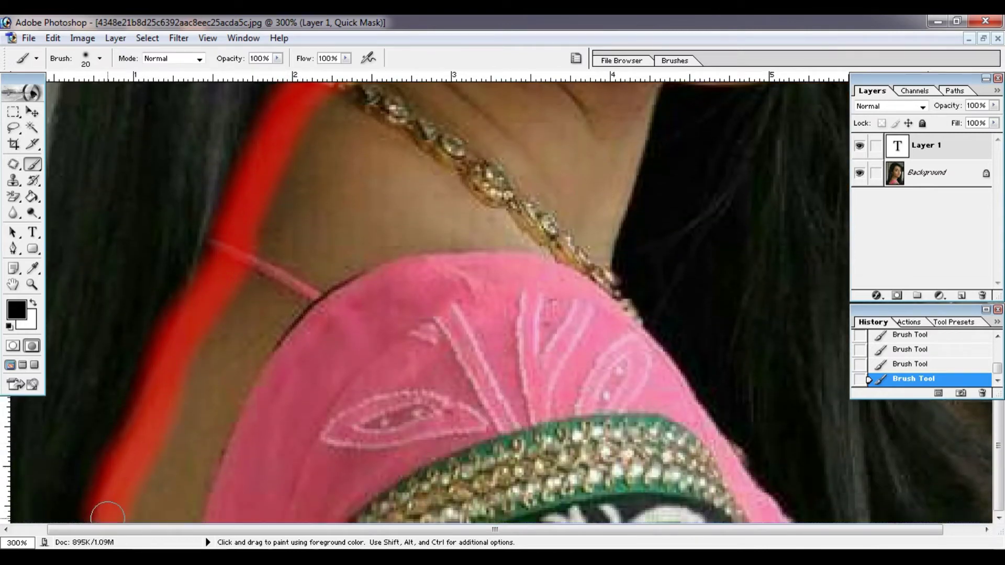
mouse_move(177, 518)
mouse_down()
mouse_move(219, 396)
mouse_move(270, 325)
mouse_move(315, 284)
mouse_move(388, 252)
mouse_move(505, 232)
mouse_up()
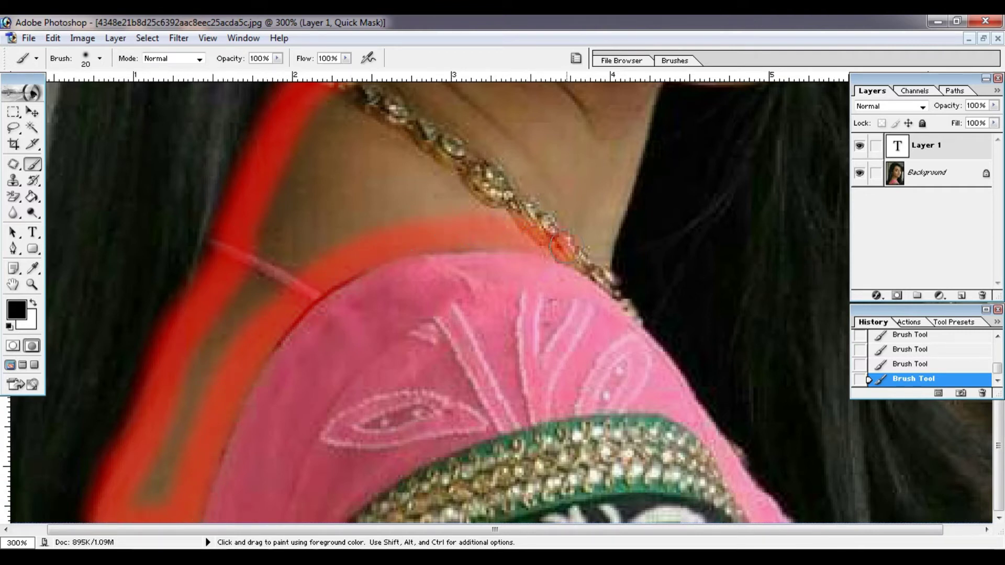
drag(591, 257, 605, 213)
key(ctrl+z)
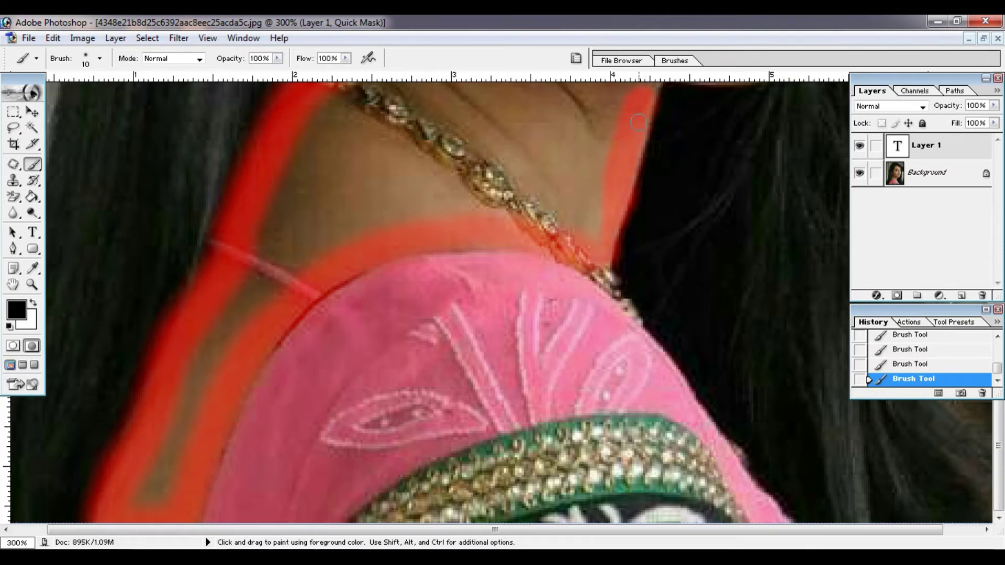
scroll(639, 122, up, 3)
scroll(642, 225, up, 3)
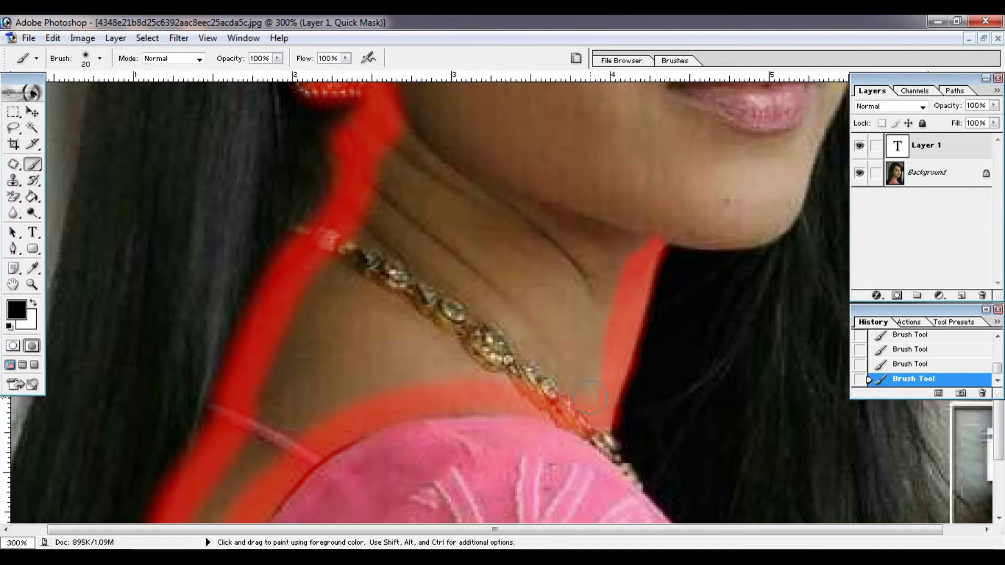
drag(607, 260, 595, 316)
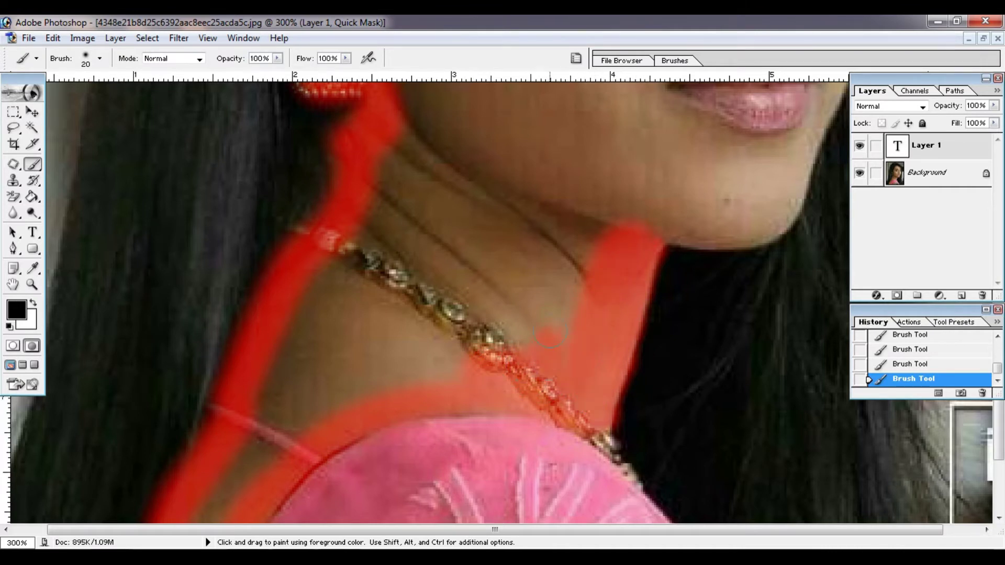
mouse_move(581, 252)
mouse_down()
mouse_move(583, 231)
mouse_move(460, 330)
mouse_move(543, 180)
mouse_move(406, 274)
mouse_move(433, 202)
mouse_move(388, 224)
mouse_move(370, 218)
mouse_move(380, 170)
mouse_move(310, 314)
mouse_move(376, 336)
mouse_move(292, 337)
mouse_move(321, 406)
mouse_move(265, 406)
mouse_up()
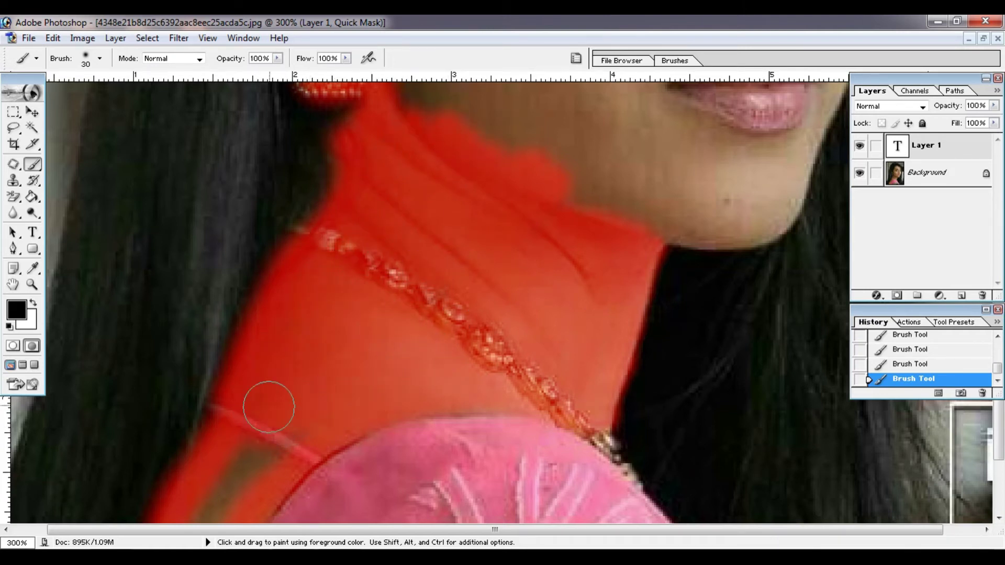
Enlarge the brush and mask the cheek, jaw, chin and lips
key(bracketright)
scroll(304, 297, down, 3)
drag(304, 297, 202, 415)
scroll(202, 415, down, 2)
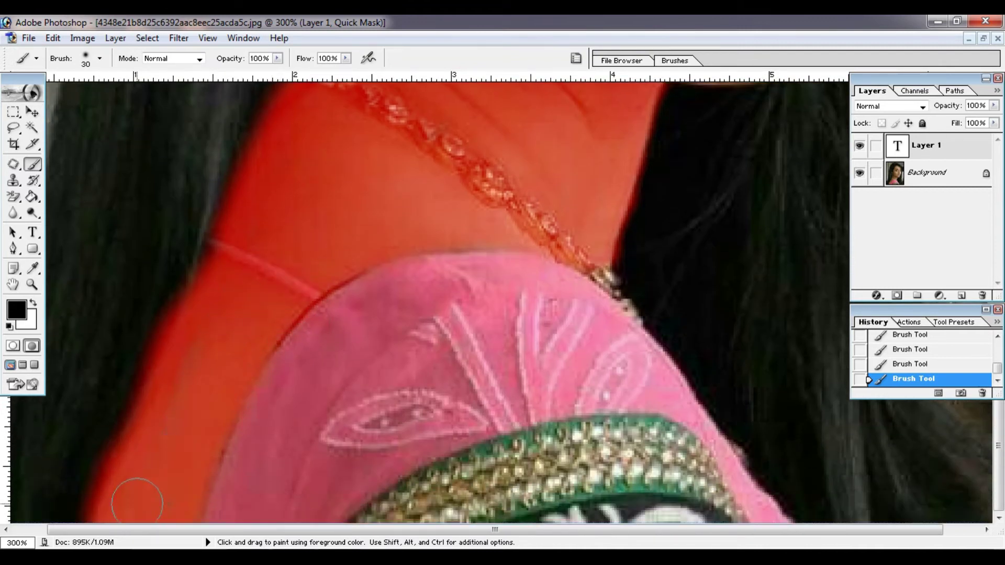
scroll(308, 239, up, 2)
scroll(419, 246, up, 6)
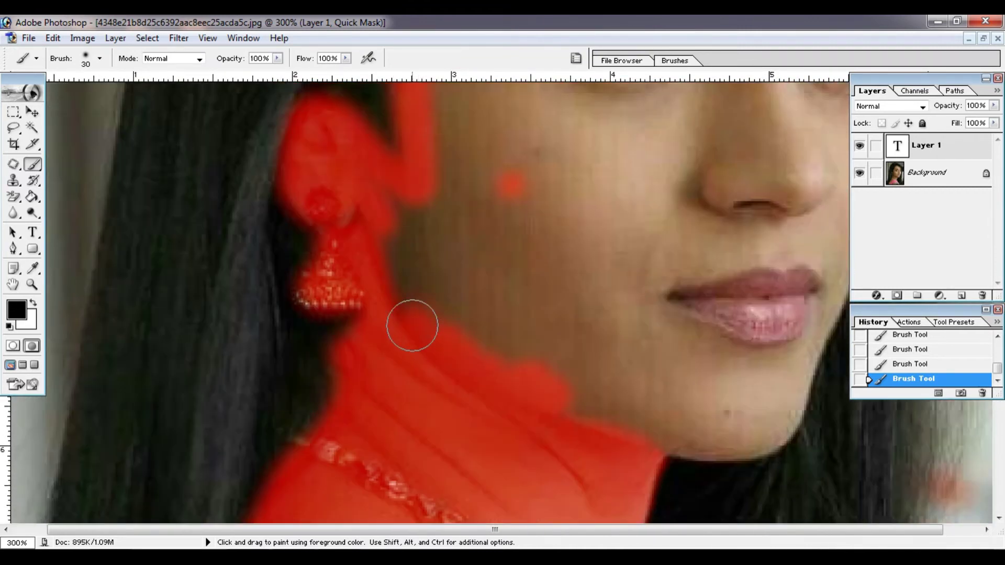
mouse_move(414, 321)
mouse_down()
mouse_move(451, 162)
mouse_move(579, 398)
mouse_up()
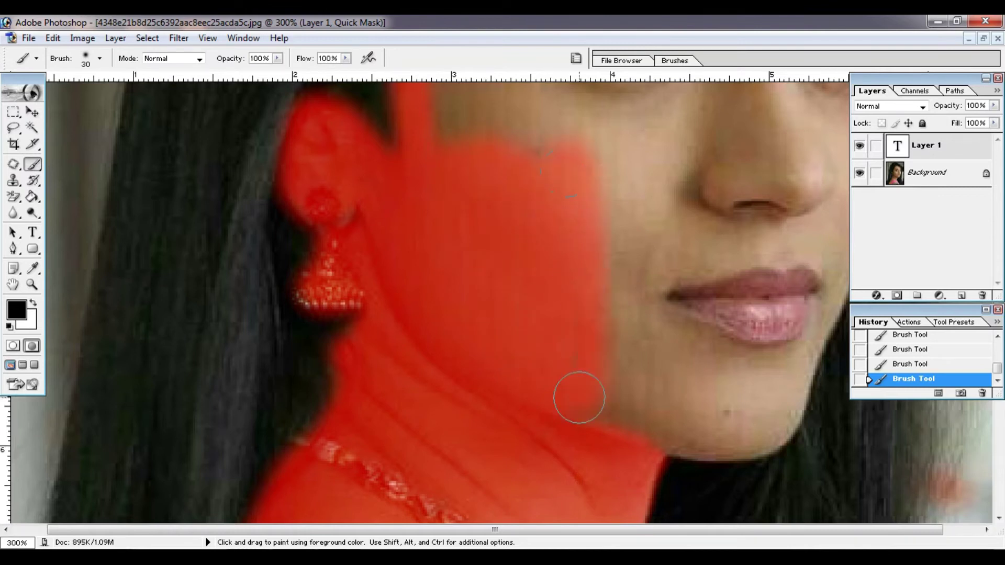
drag(677, 465, 596, 206)
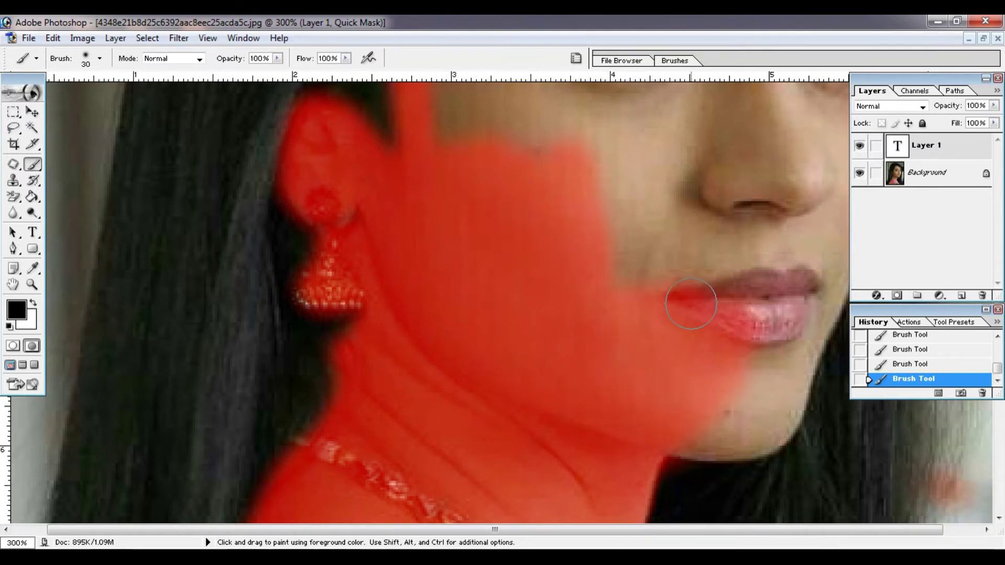
scroll(595, 206, up, 1)
Mask around the eye, eyebrow, forehead and temple up to the hairline
key(bracketright)
key(bracketright)
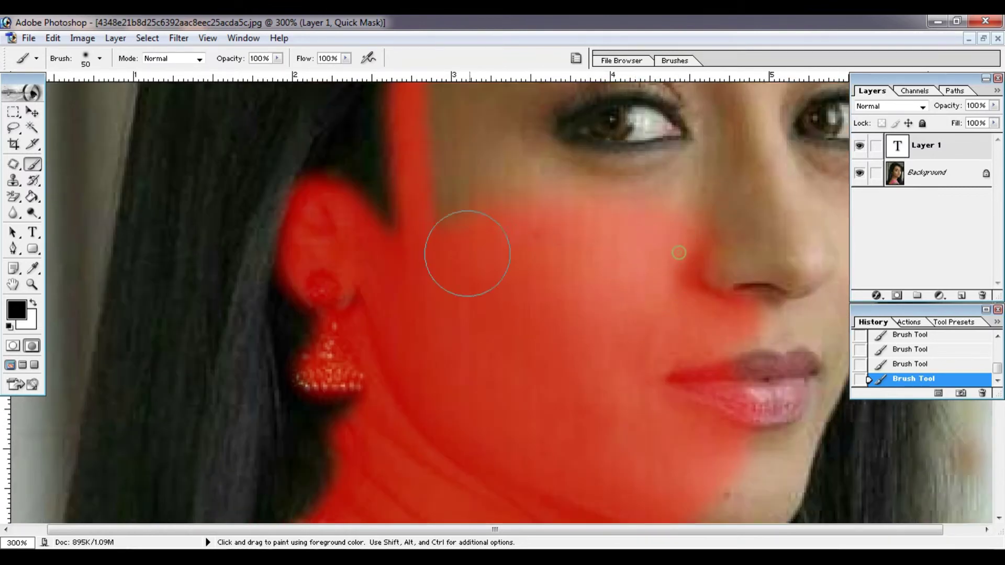
scroll(644, 251, up, 2)
drag(653, 296, 523, 235)
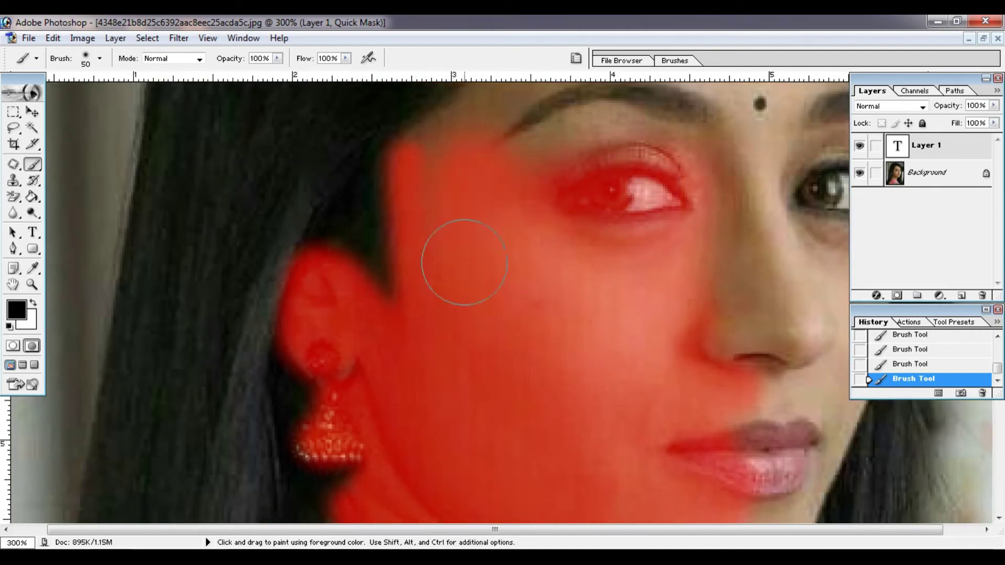
scroll(701, 367, up, 1)
scroll(700, 367, up, 1)
mouse_move(744, 105)
mouse_down()
mouse_move(709, 145)
mouse_move(478, 227)
mouse_move(500, 232)
mouse_up()
key(bracketleft)
key(bracketleft)
key(bracketleft)
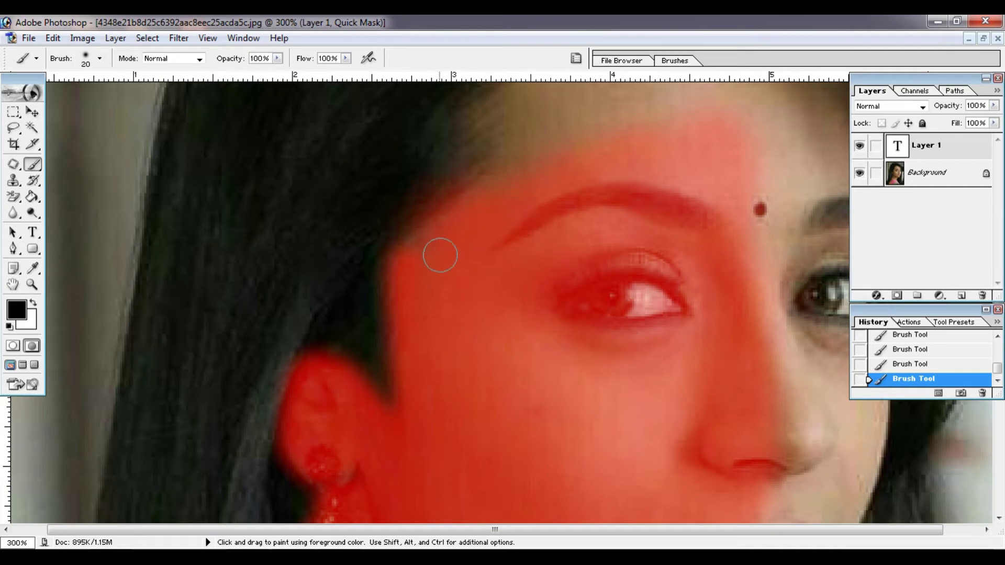
scroll(468, 211, up, 2)
drag(509, 267, 526, 160)
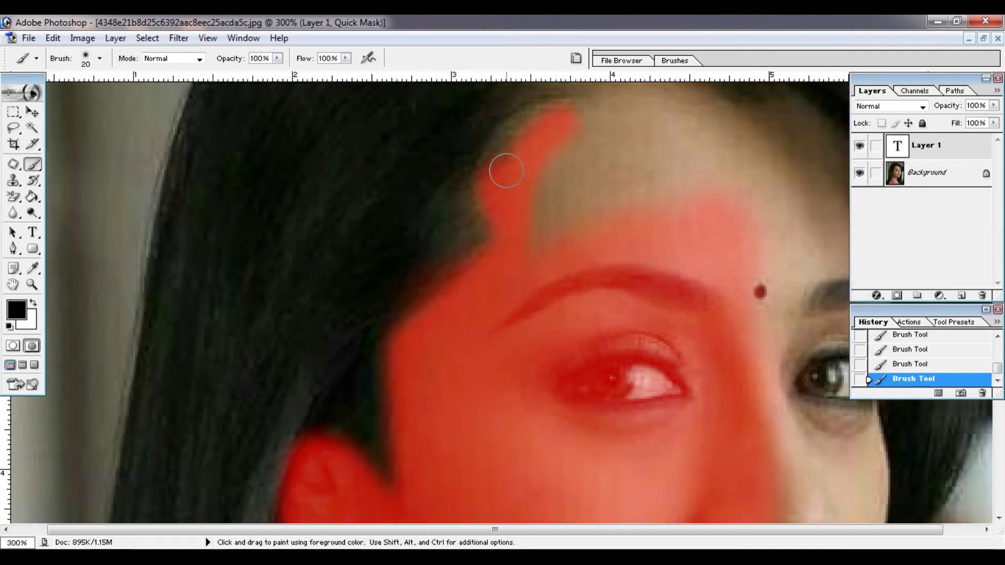
scroll(577, 264, up, 2)
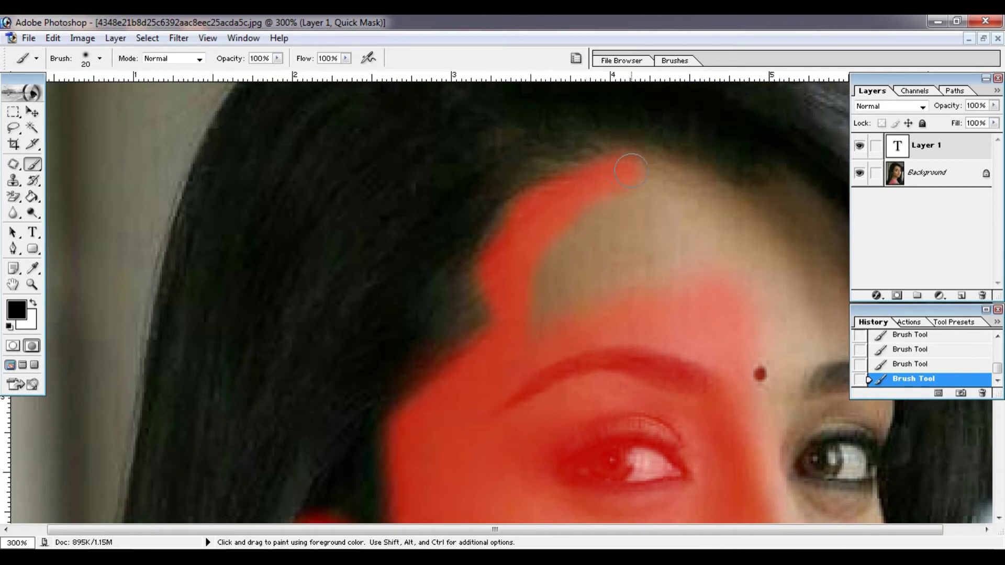
drag(736, 199, 637, 186)
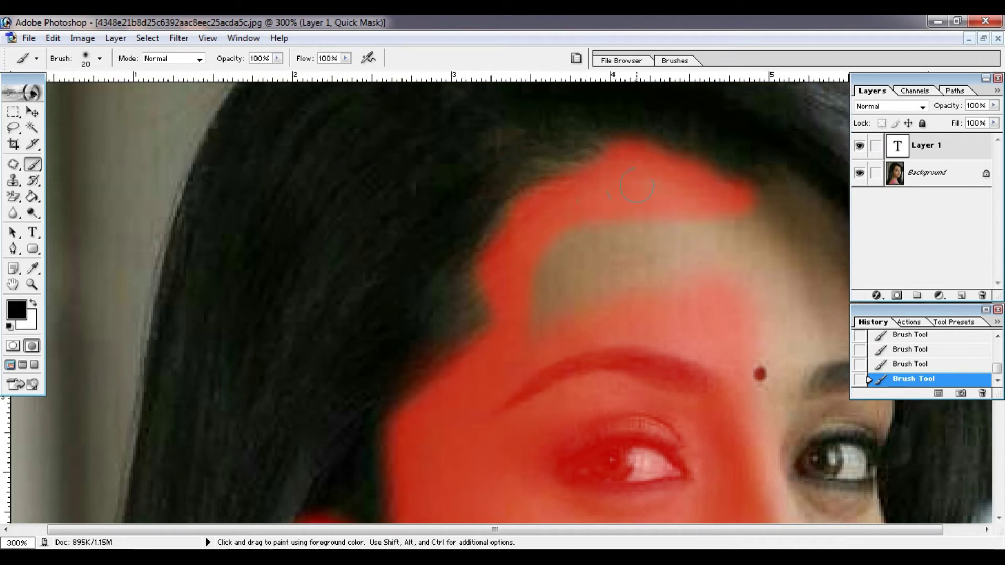
drag(587, 228, 700, 261)
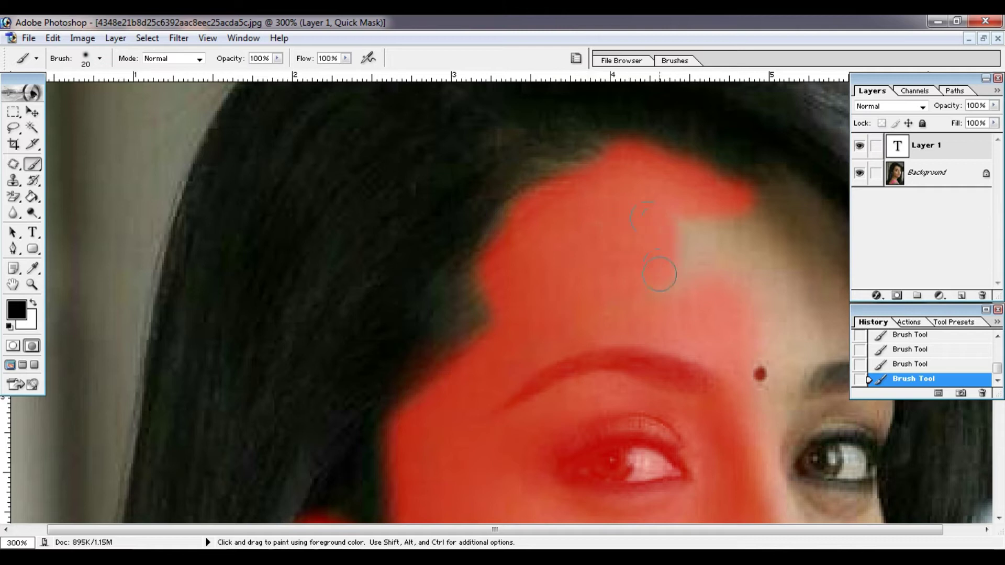
Extend the mask along the right forehead edge and hairline, zooming out to 200%
scroll(679, 317, up, 2)
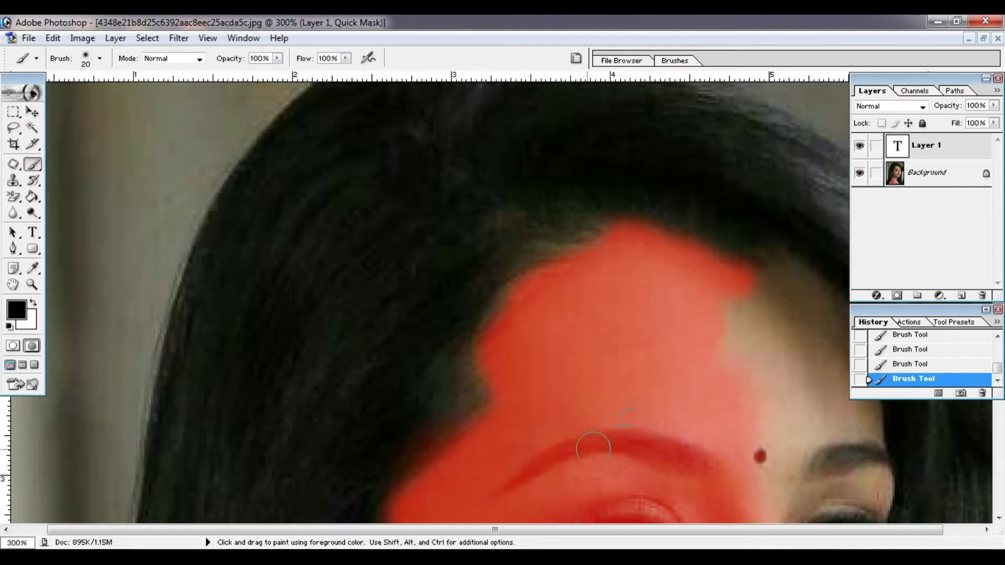
drag(504, 529, 541, 530)
scroll(671, 373, down, 1)
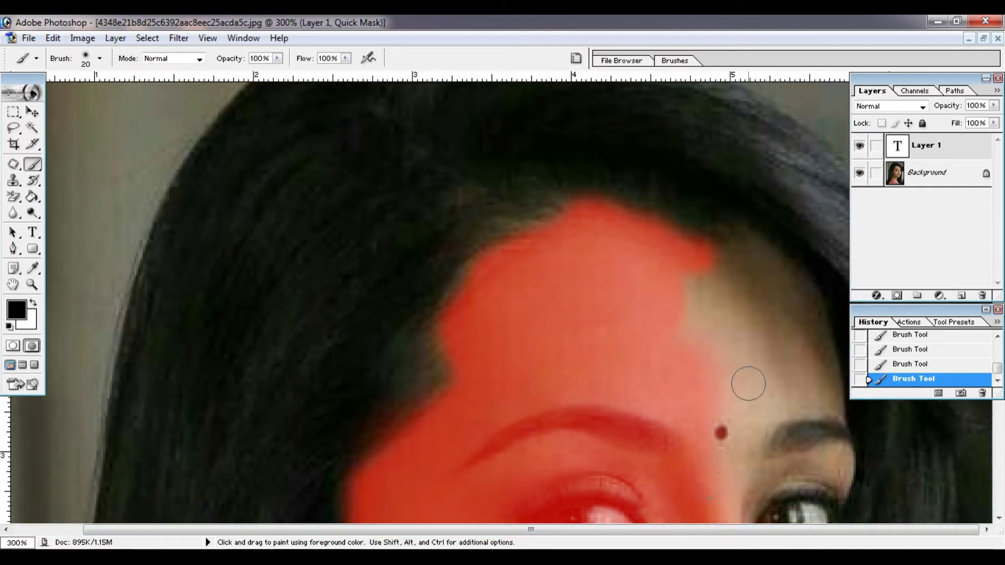
drag(712, 263, 736, 463)
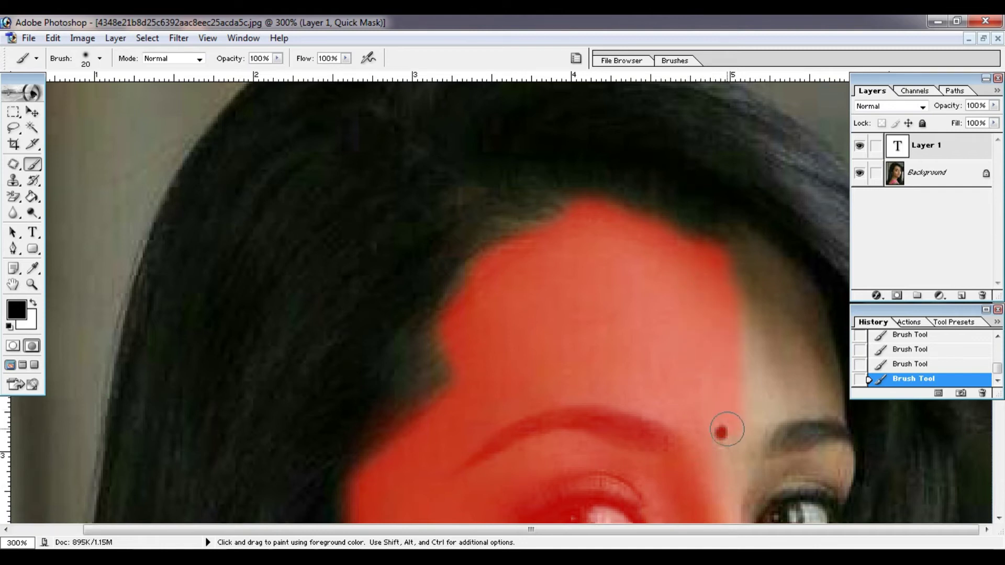
drag(725, 515, 739, 263)
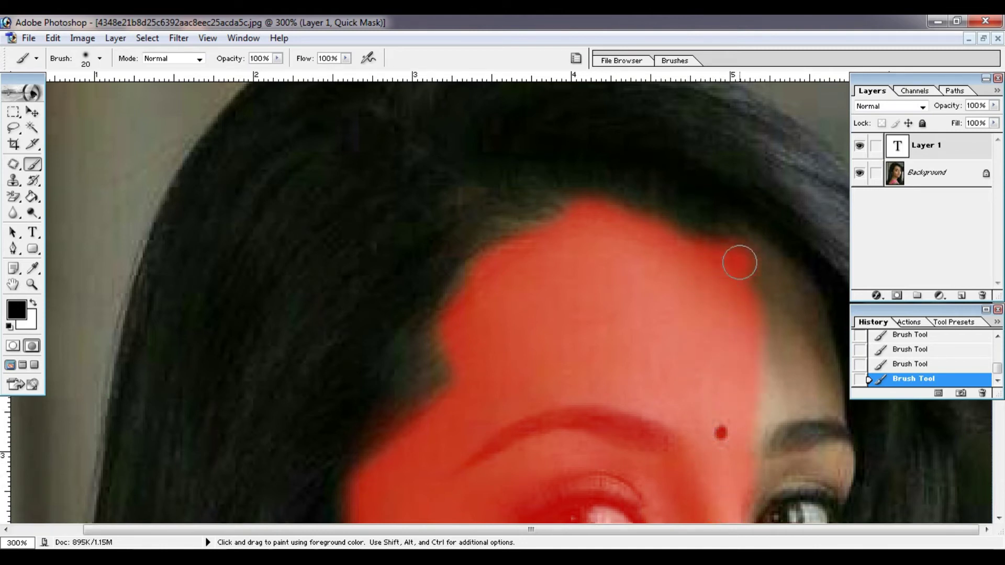
key(ctrl+minus)
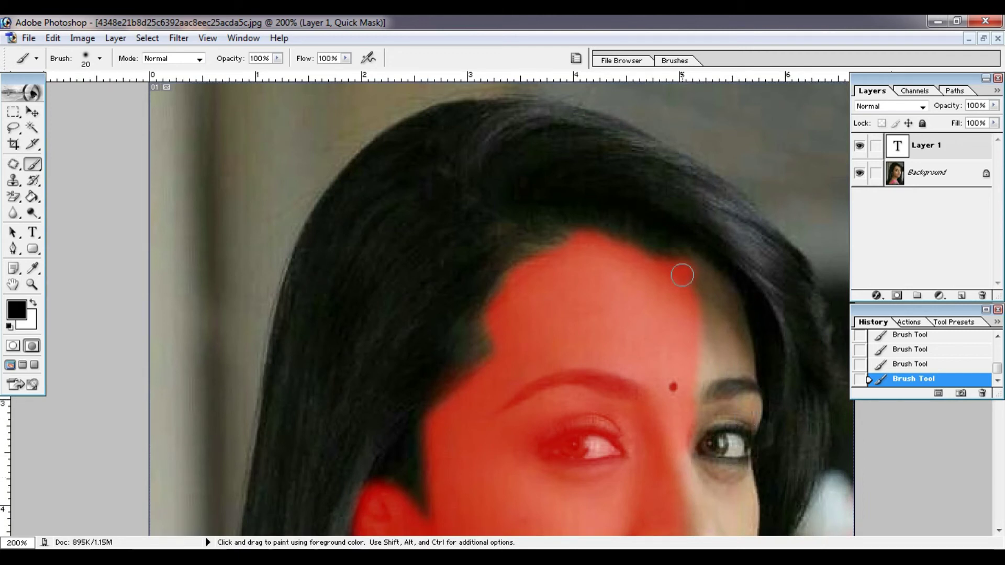
mouse_move(688, 268)
mouse_down()
mouse_move(708, 278)
mouse_move(735, 319)
mouse_up()
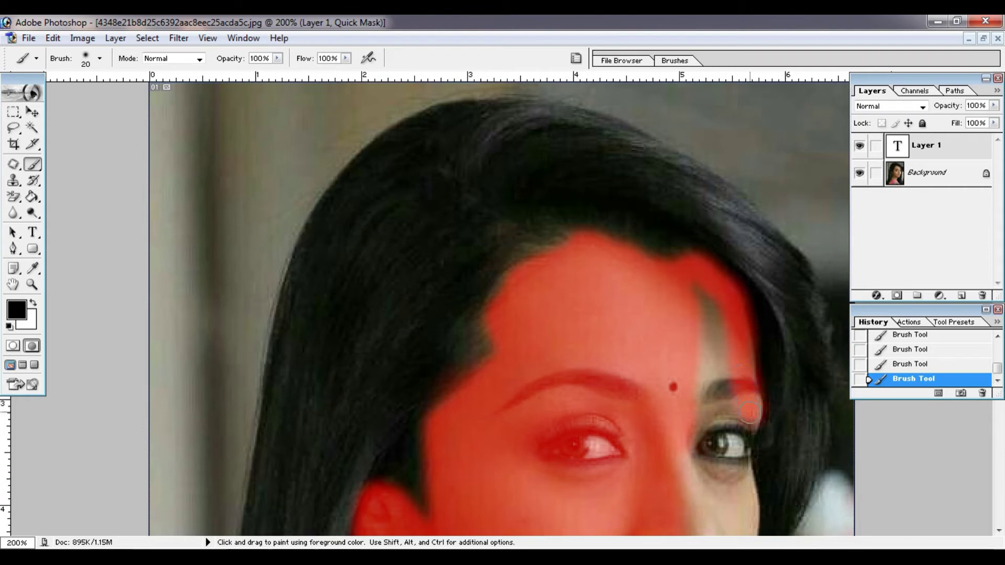
Mask beside the right eye, down the right cheek and chin, and the remaining lip strip
drag(746, 435, 738, 479)
scroll(738, 479, down, 5)
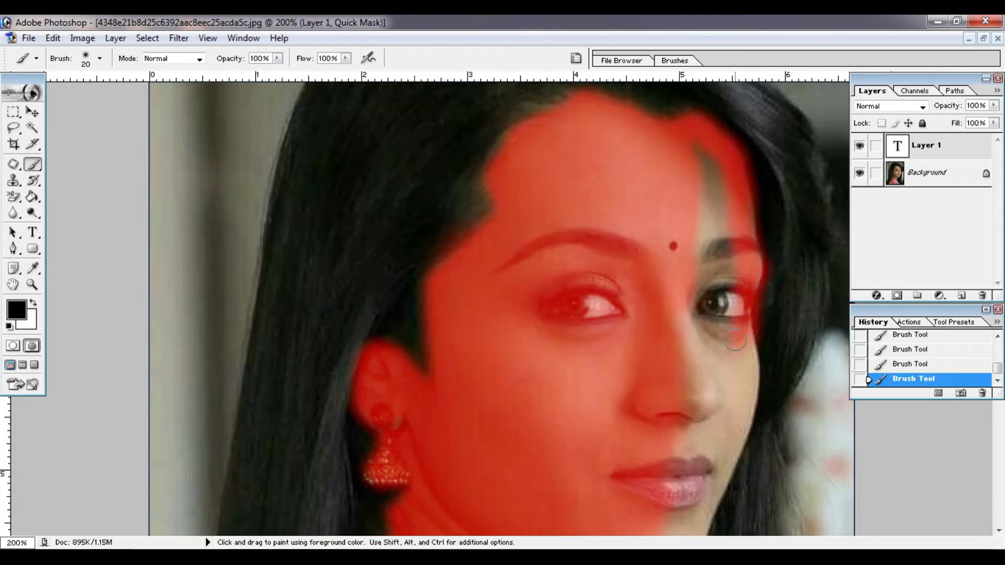
drag(746, 342, 725, 474)
scroll(725, 474, down, 3)
scroll(722, 425, down, 3)
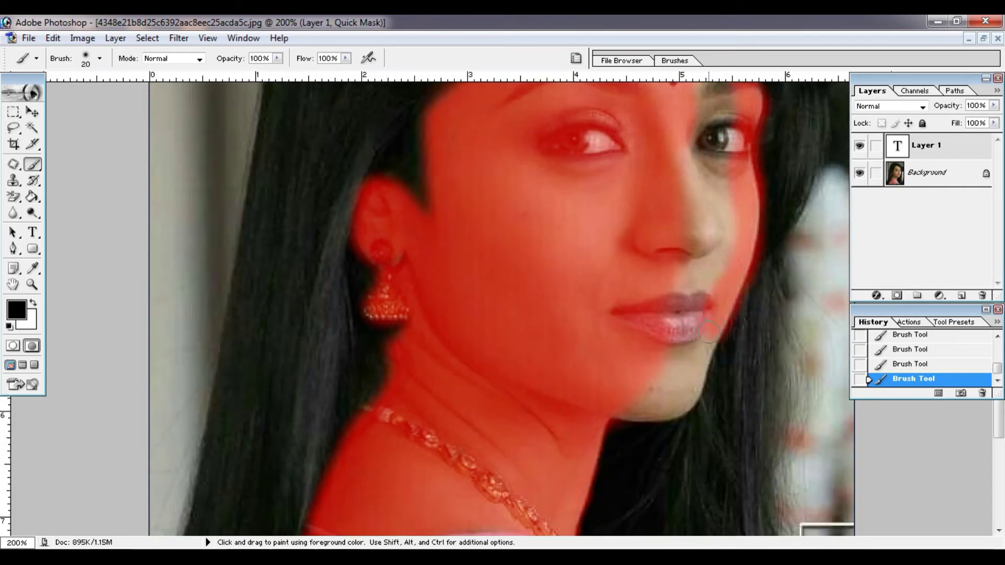
drag(698, 374, 647, 412)
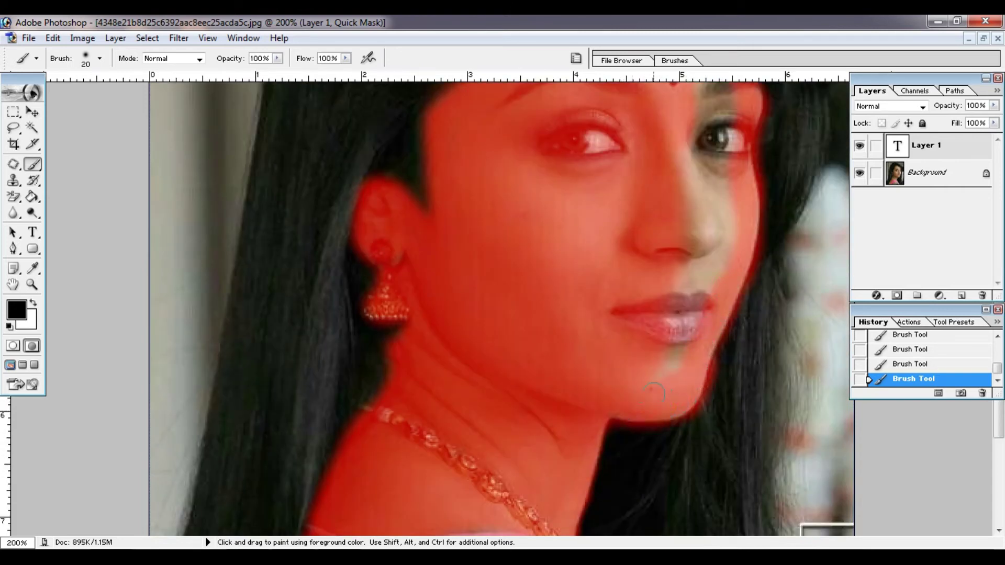
mouse_move(691, 305)
mouse_down()
mouse_move(714, 213)
mouse_move(712, 225)
mouse_up()
scroll(705, 213, up, 3)
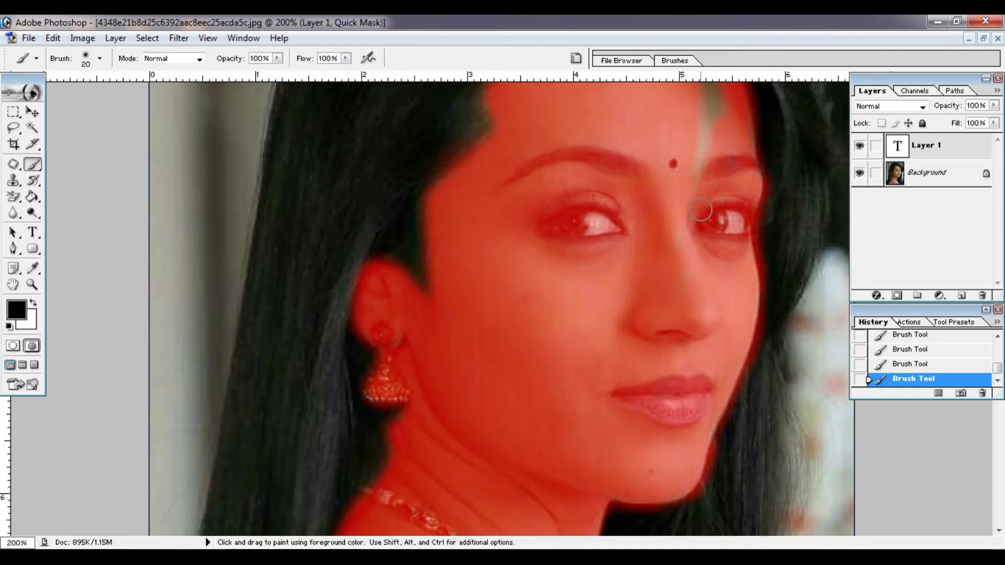
scroll(724, 256, up, 3)
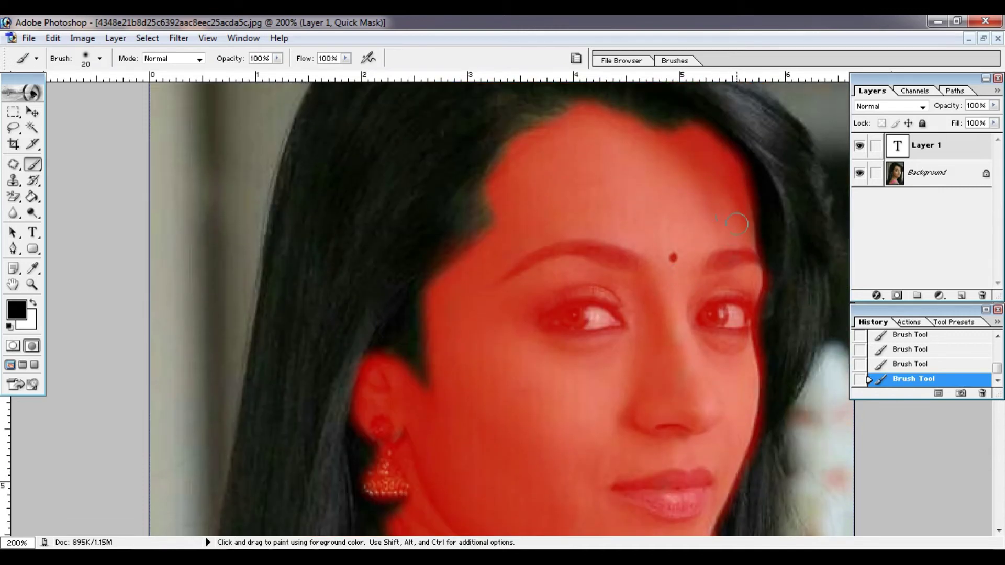
scroll(629, 325, down, 3)
scroll(592, 345, down, 6)
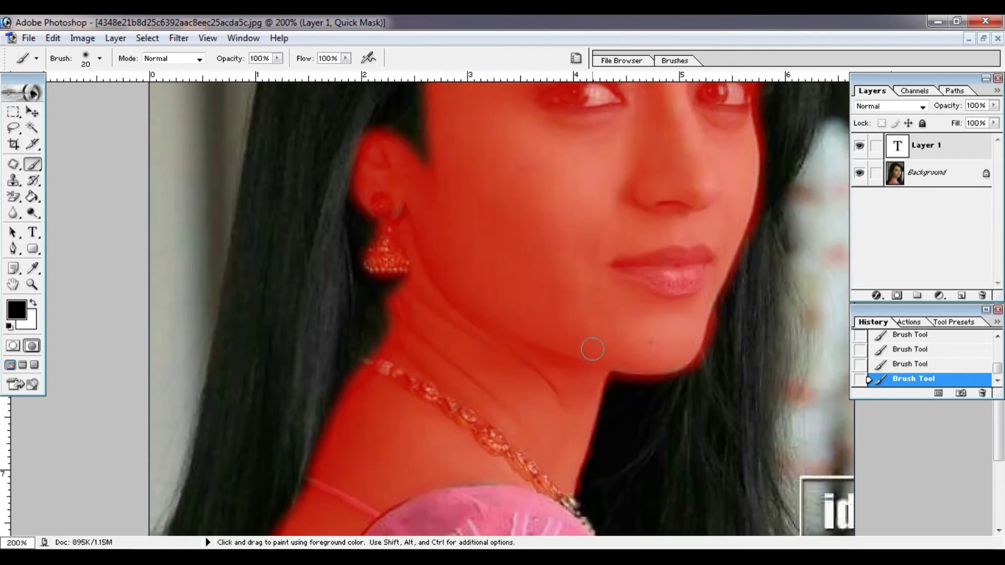
Exit Quick Mask to a selection and copy the skin to a new layer with Ctrl+J
key(q)
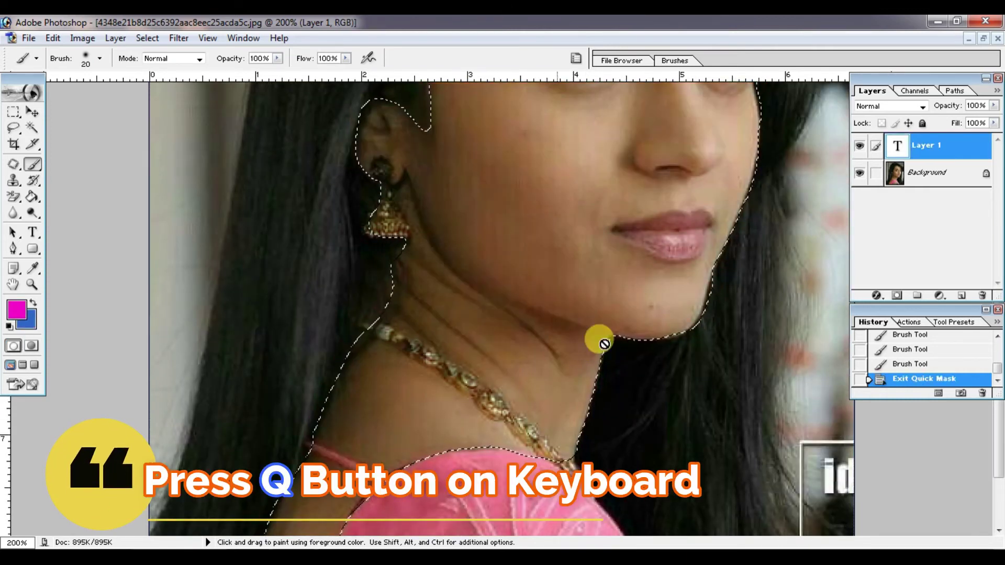
scroll(681, 335, up, 1)
scroll(736, 335, up, 2)
scroll(740, 339, up, 1)
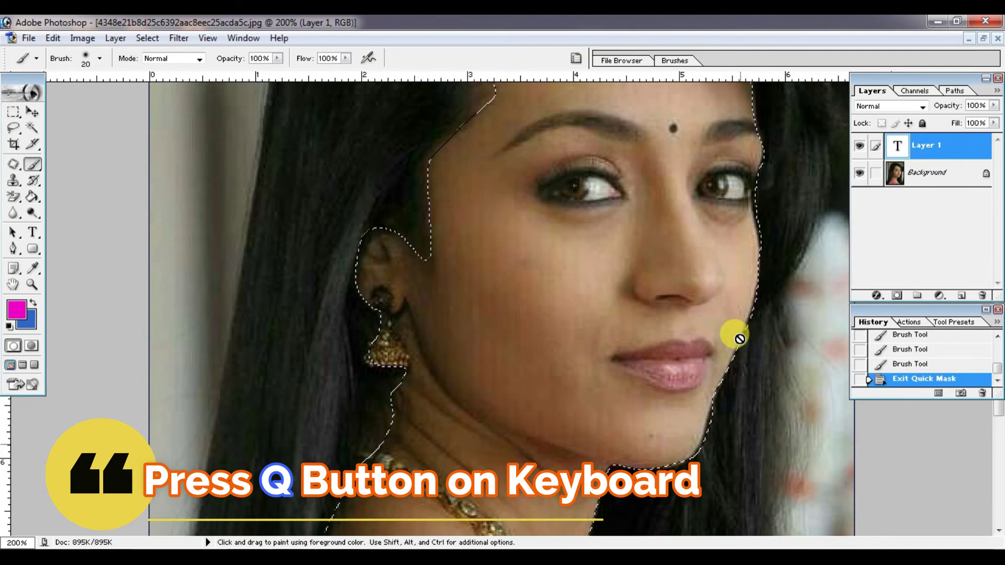
scroll(740, 340, up, 3)
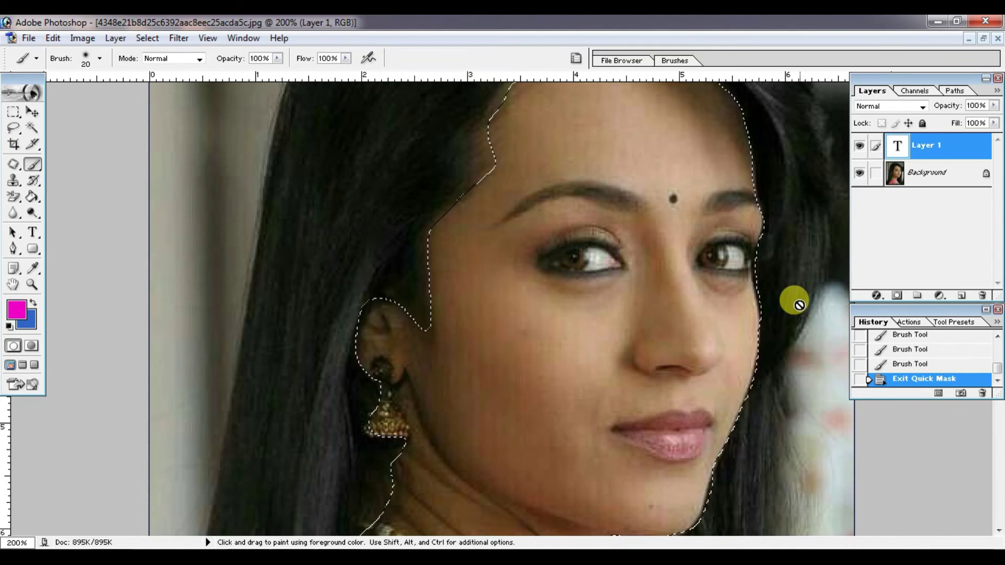
key(ctrl+j)
scroll(799, 305, up, 4)
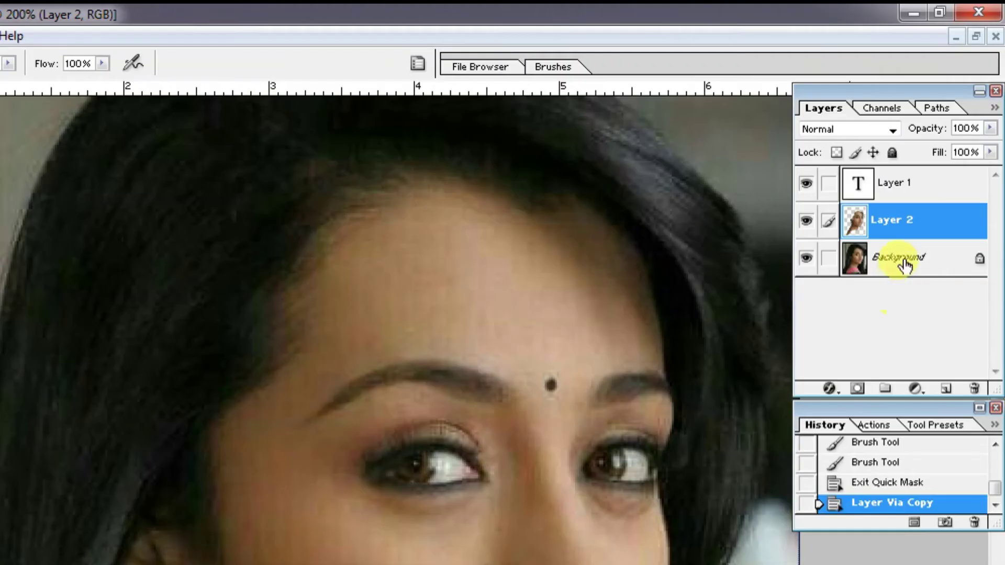
Zoom out and toggle the Background's visibility to inspect the cut-out Layer 2
click(931, 203)
click(896, 216)
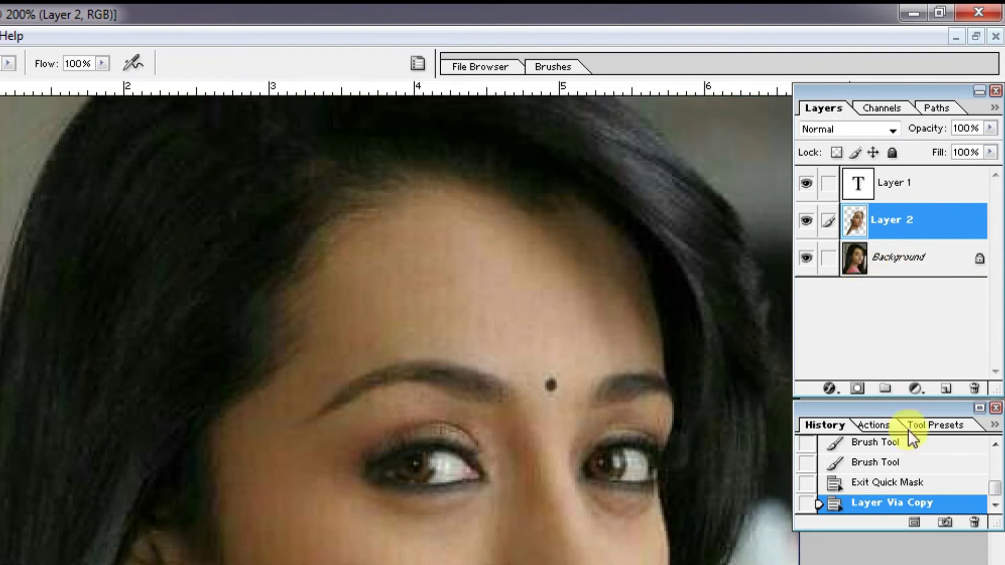
scroll(886, 262, up, 3)
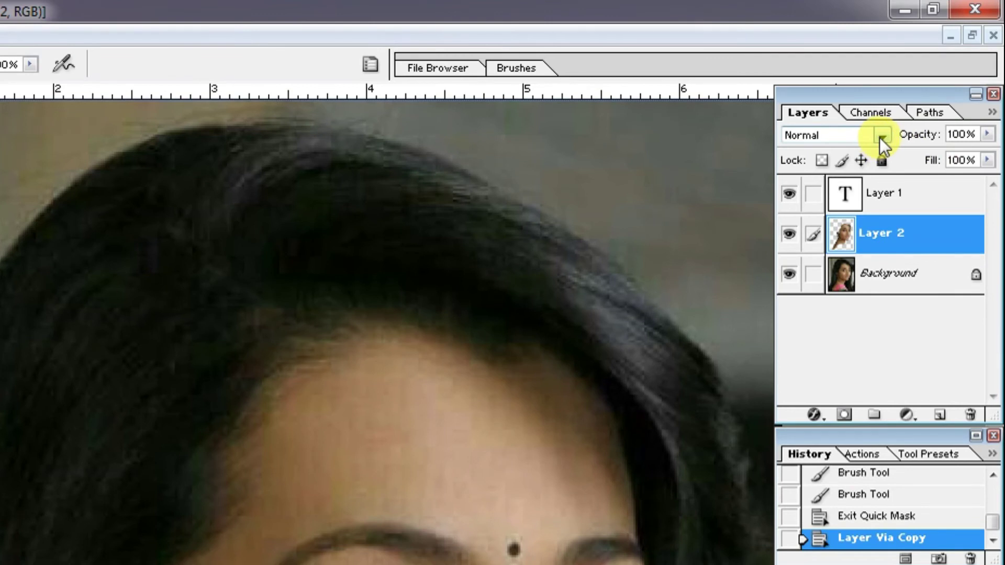
key(ctrl+minus)
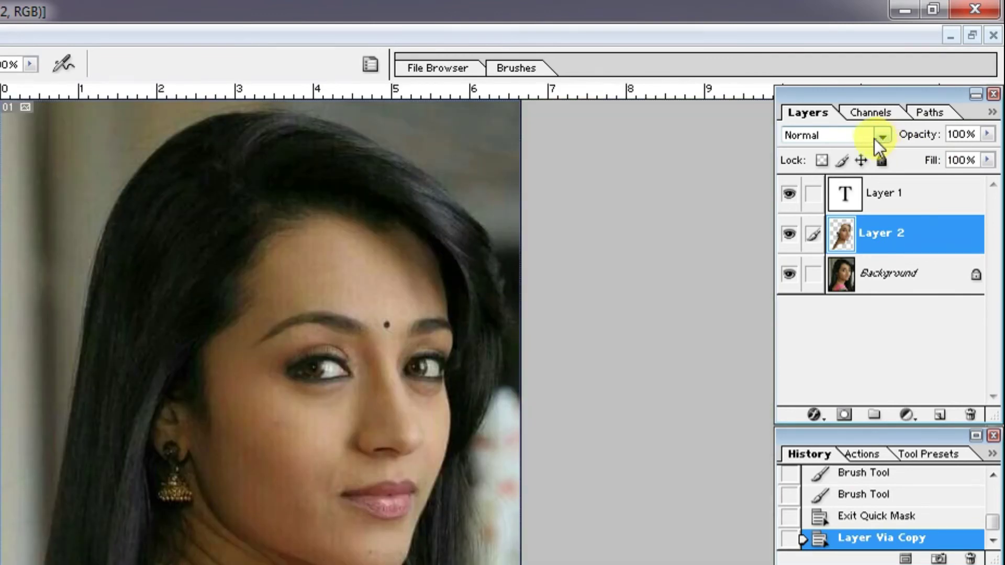
click(935, 240)
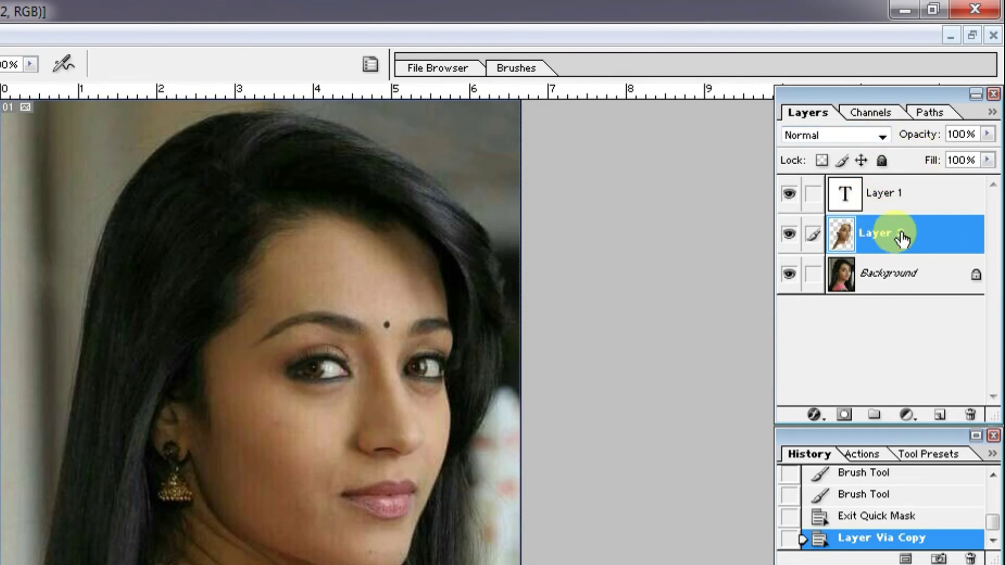
click(789, 273)
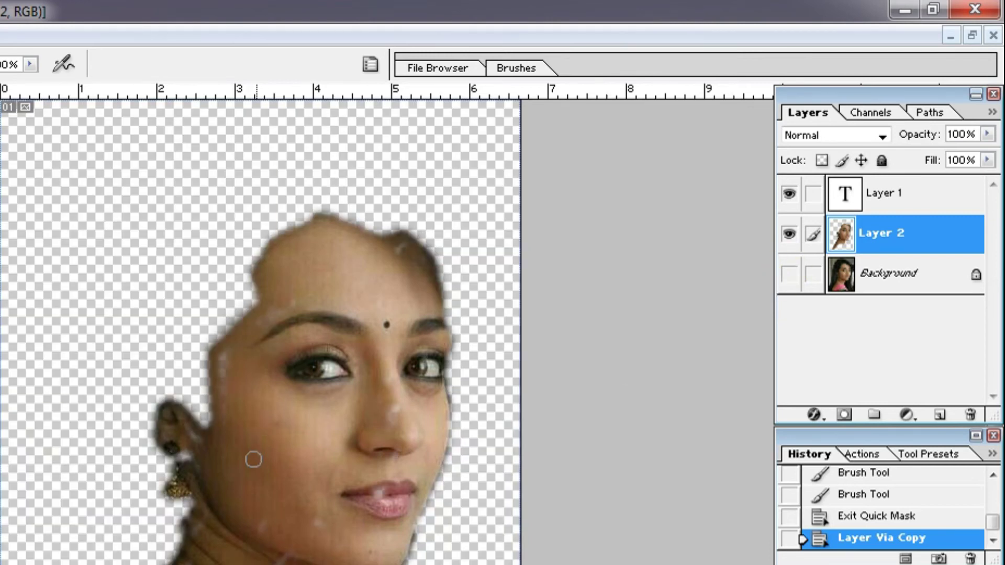
click(789, 275)
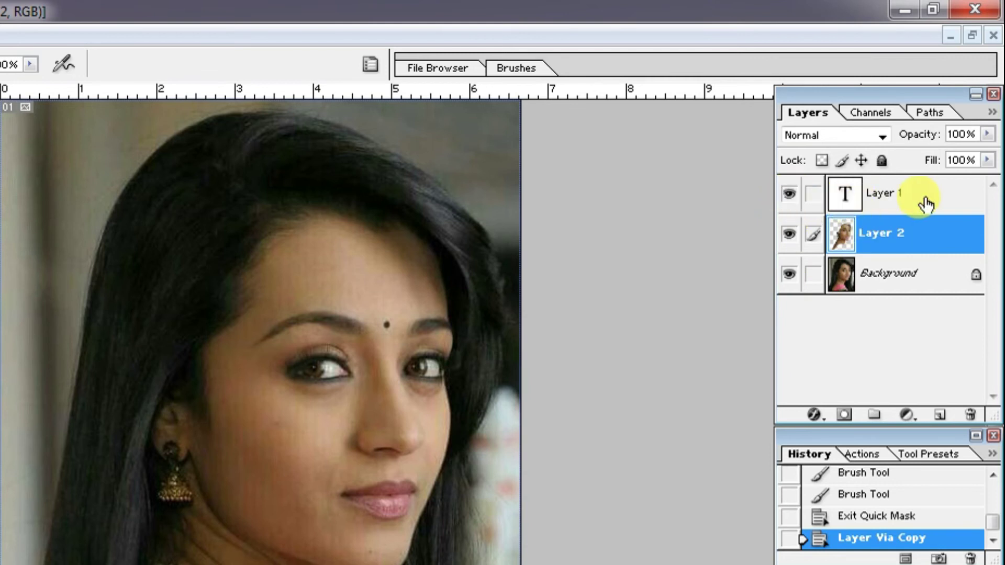
Set Layer 2's blend mode to Screen and toggle its visibility to compare brightness
click(880, 137)
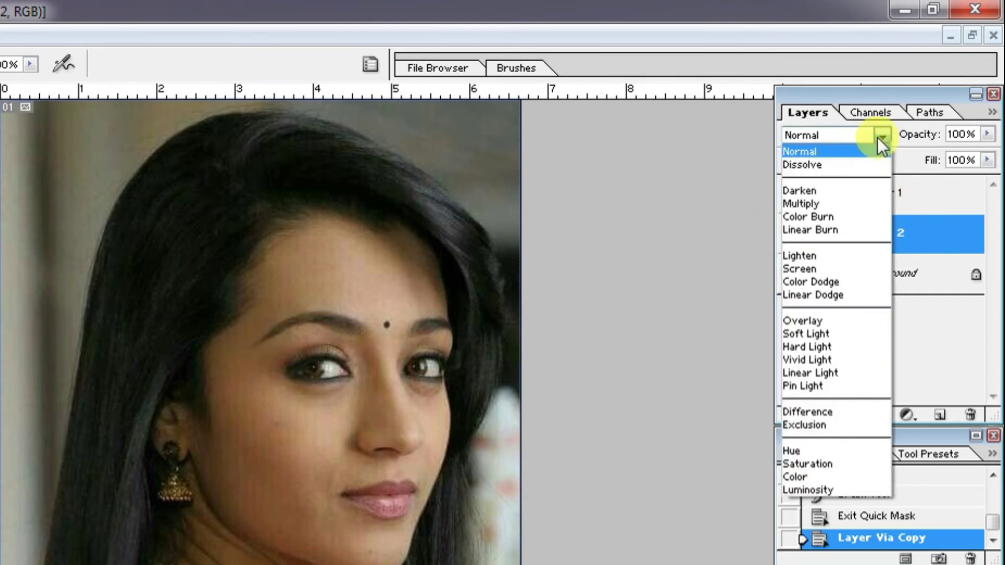
click(848, 269)
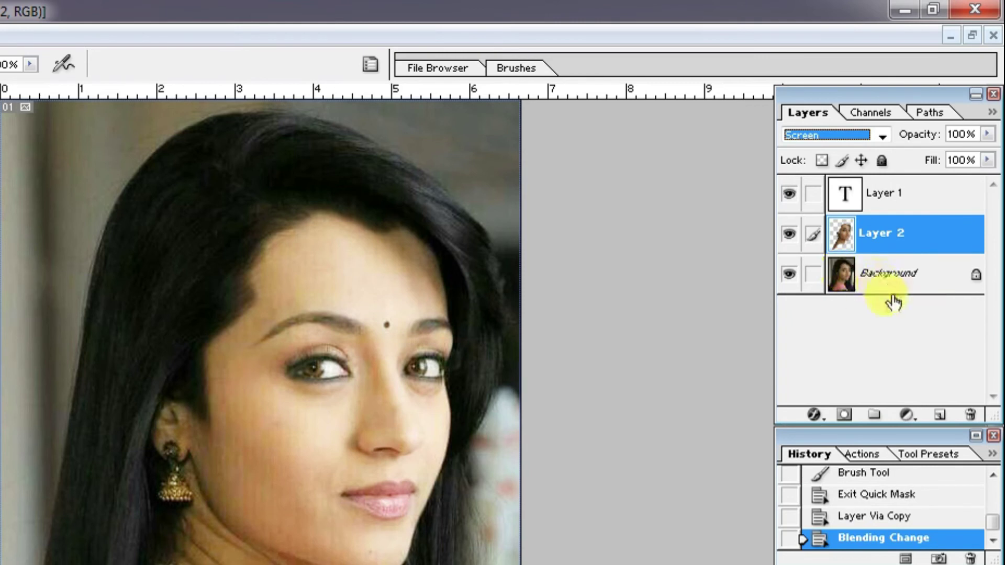
click(790, 277)
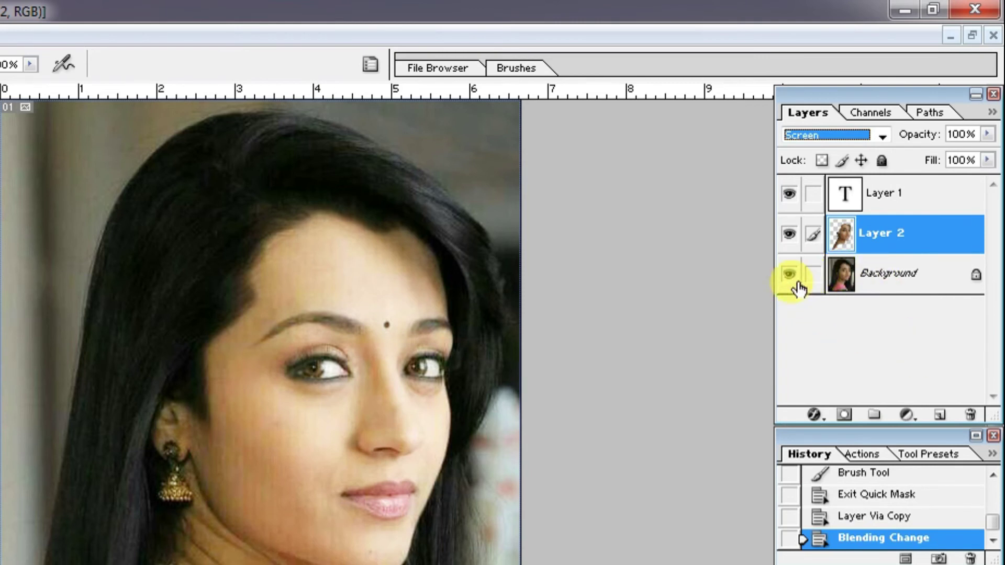
click(859, 174)
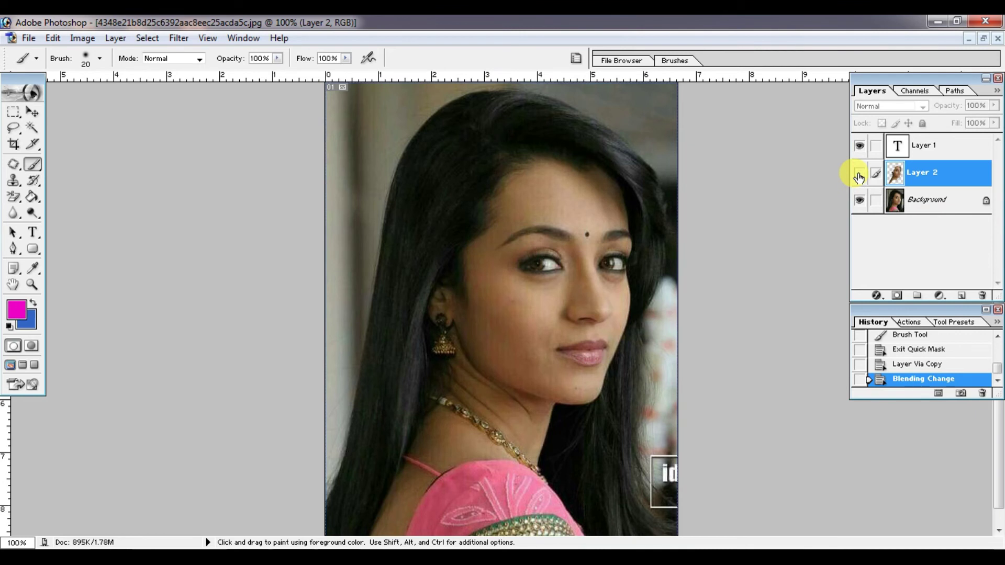
click(859, 174)
click(859, 174)
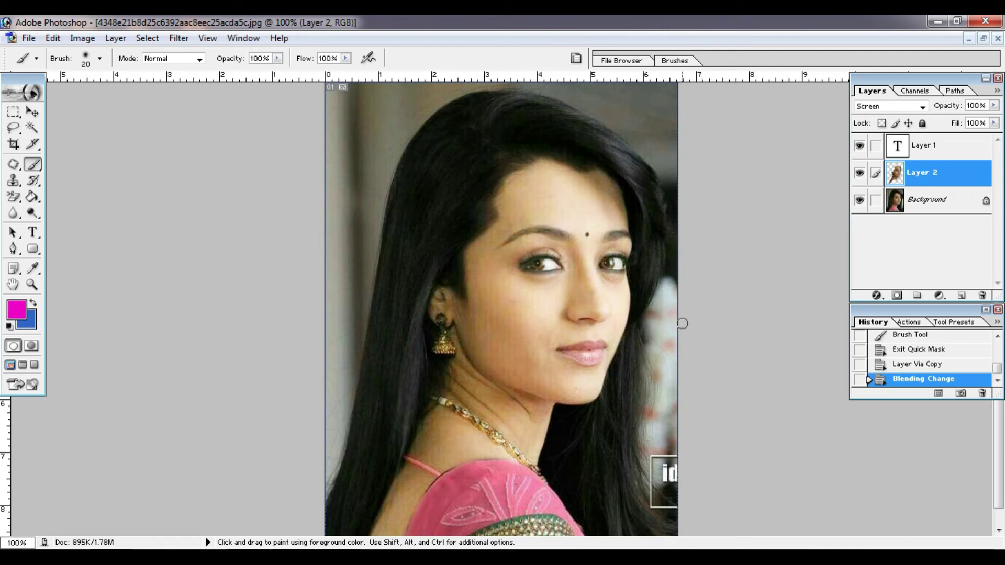
ctrl+click(683, 327)
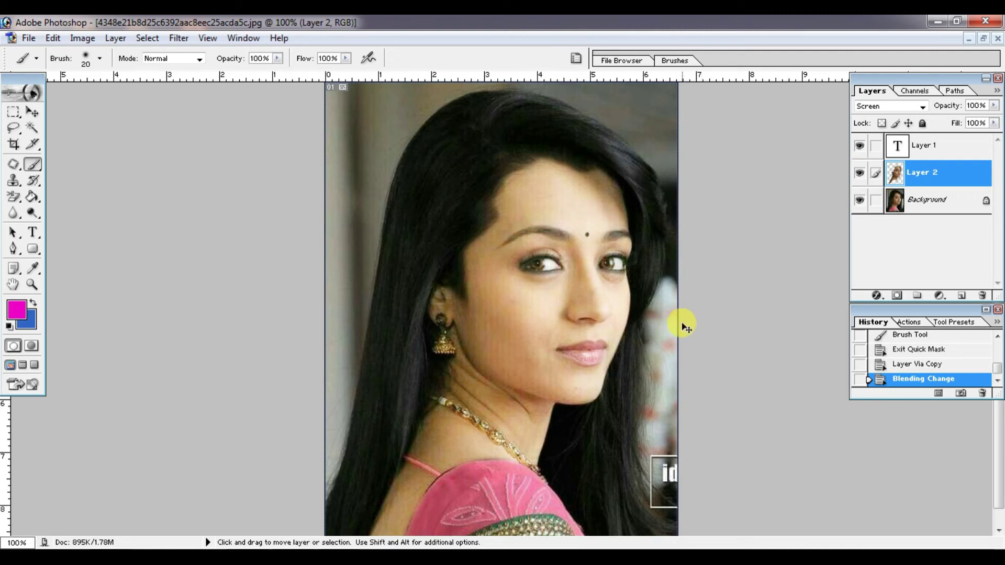
key(ctrl+l)
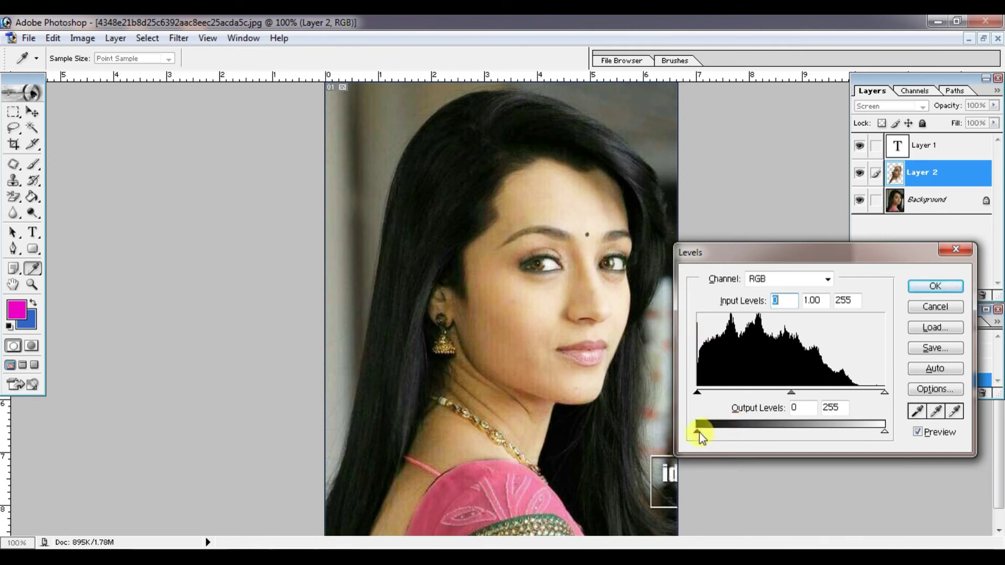
Adjust the Levels output and input sliders, raising the input black point, and apply
mouse_move(698, 433)
mouse_down()
mouse_move(735, 432)
mouse_move(697, 433)
mouse_up()
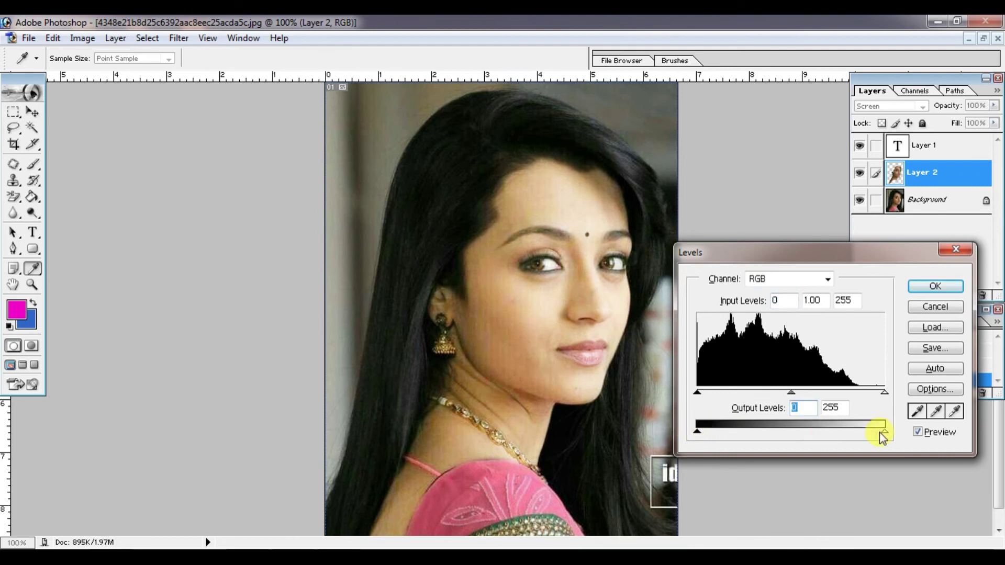
drag(885, 432, 838, 430)
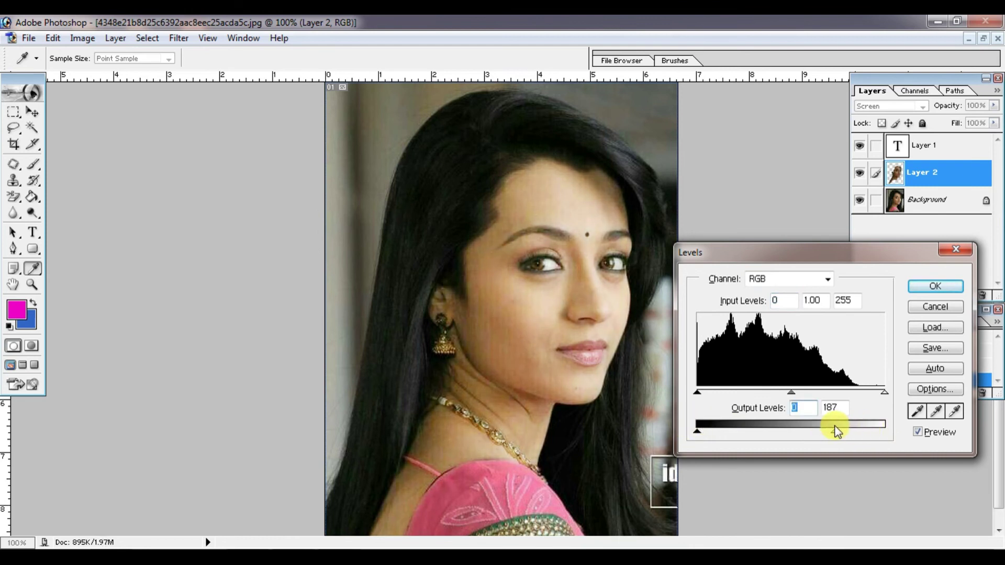
drag(836, 431, 883, 437)
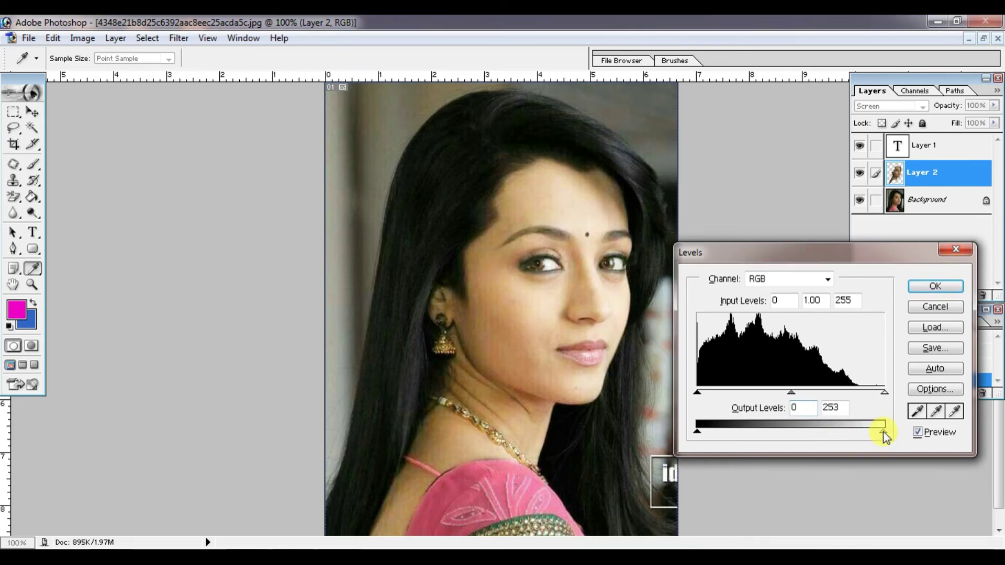
mouse_move(885, 393)
mouse_down()
mouse_move(844, 392)
mouse_move(900, 396)
mouse_up()
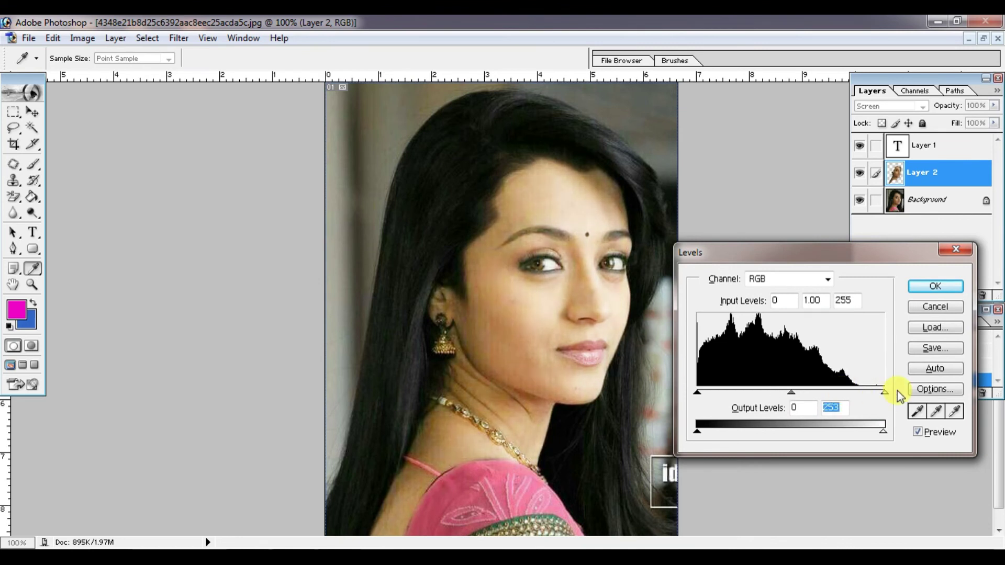
drag(698, 392, 714, 396)
click(936, 286)
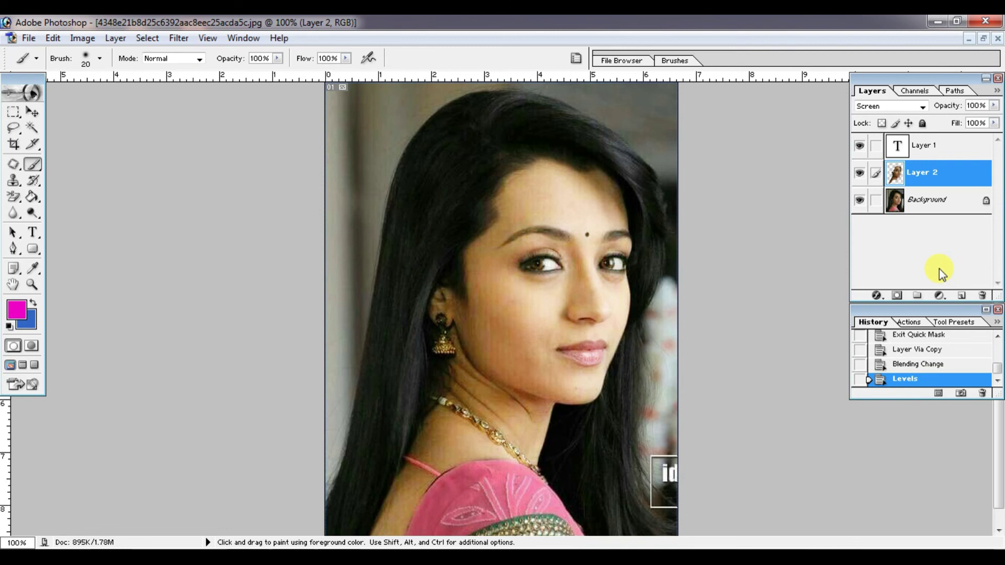
Open Thirisha.jpg and arrange it and the edited portrait window side by side
key(ctrl+minus)
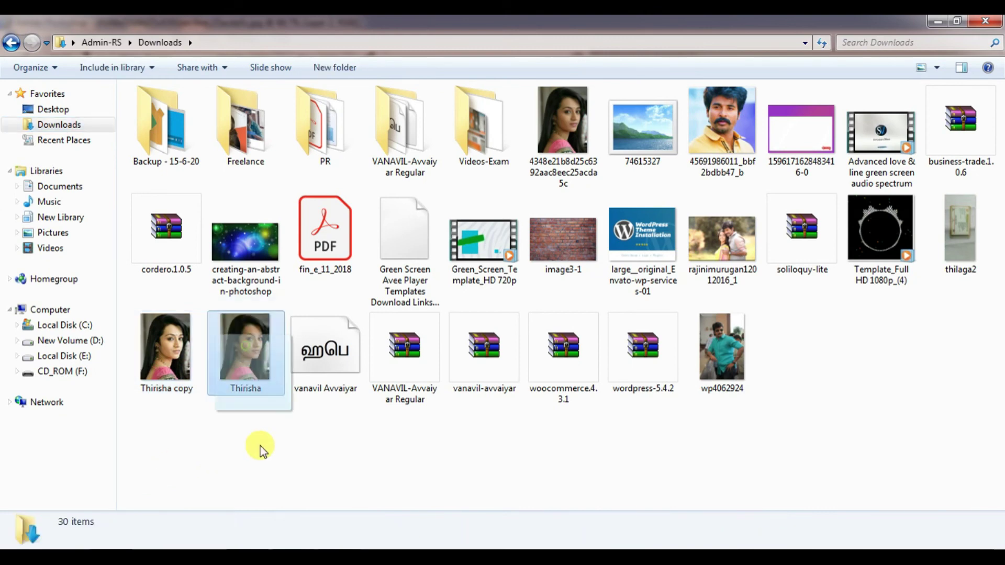
mouse_move(245, 348)
mouse_down()
mouse_move(346, 523)
mouse_move(326, 378)
mouse_up()
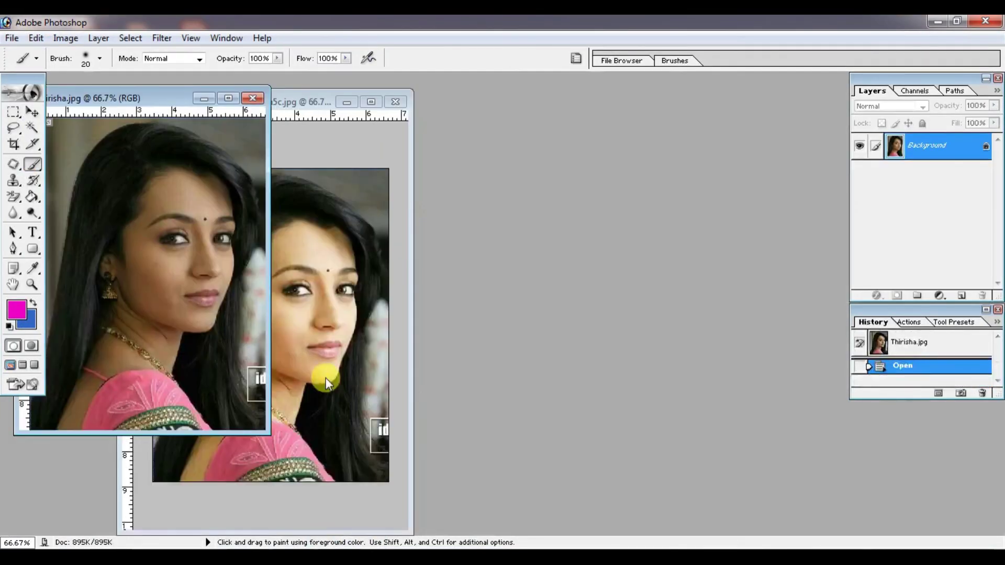
drag(316, 101, 518, 99)
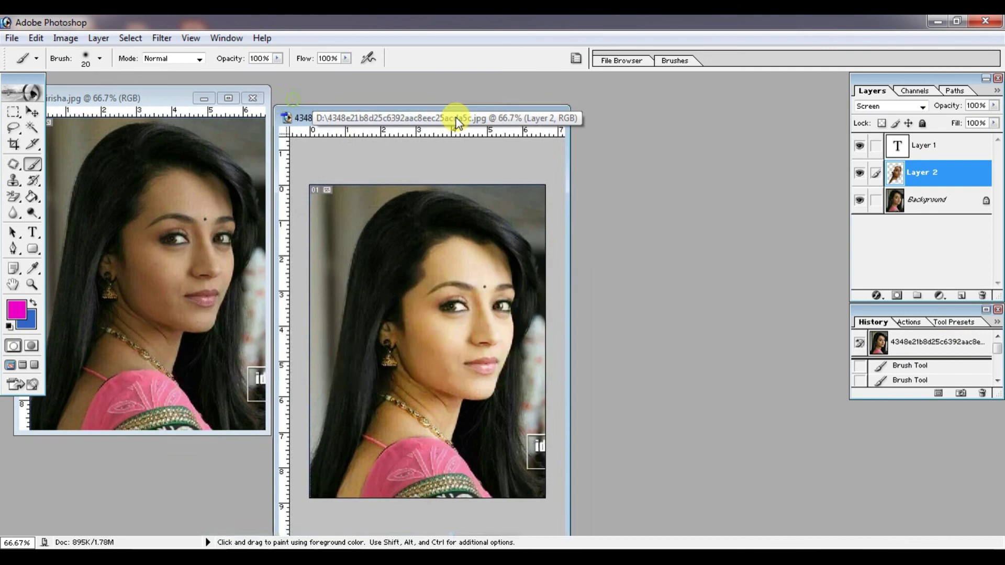
mouse_move(610, 532)
mouse_down()
mouse_move(559, 465)
mouse_move(579, 459)
mouse_up()
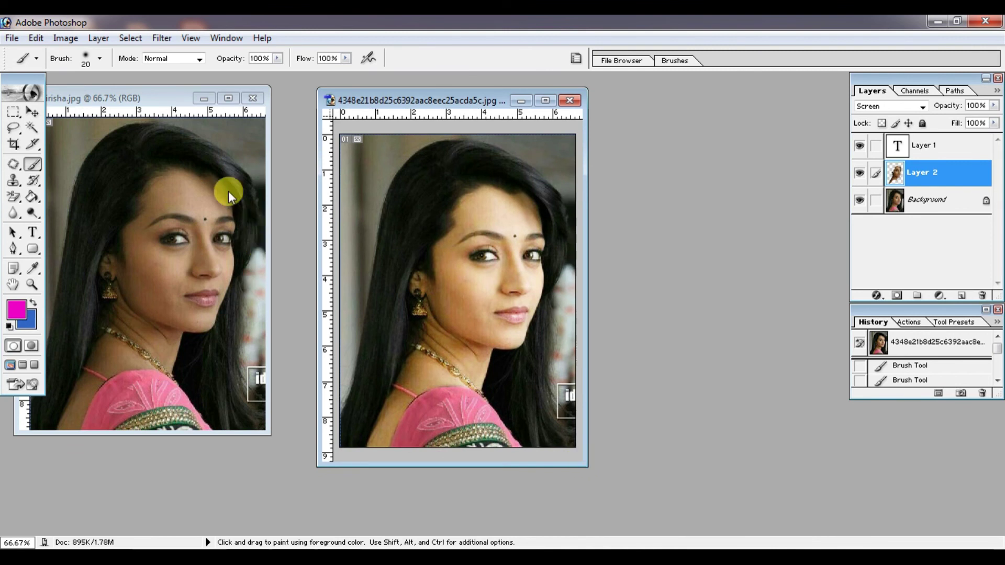
click(147, 99)
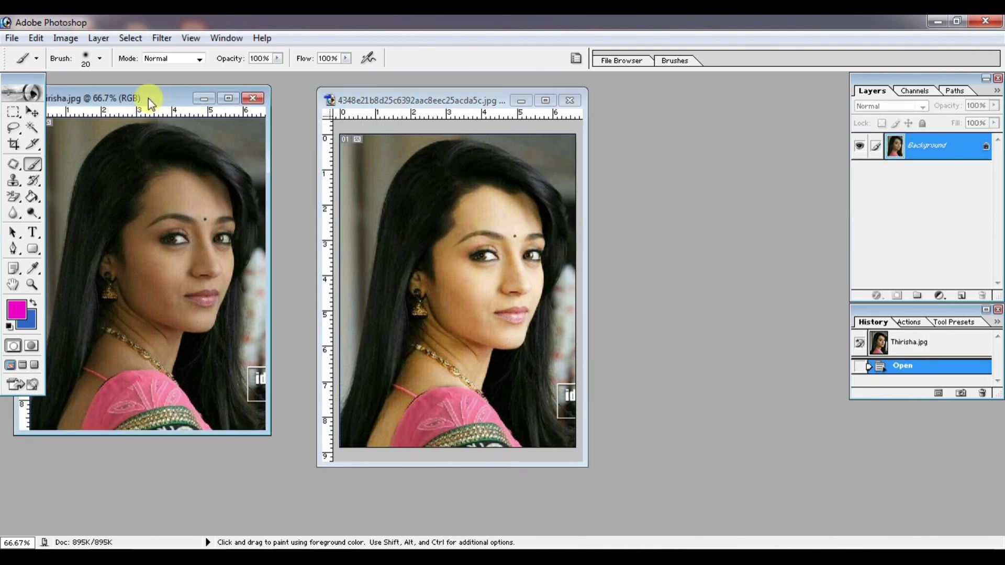
drag(151, 103, 192, 106)
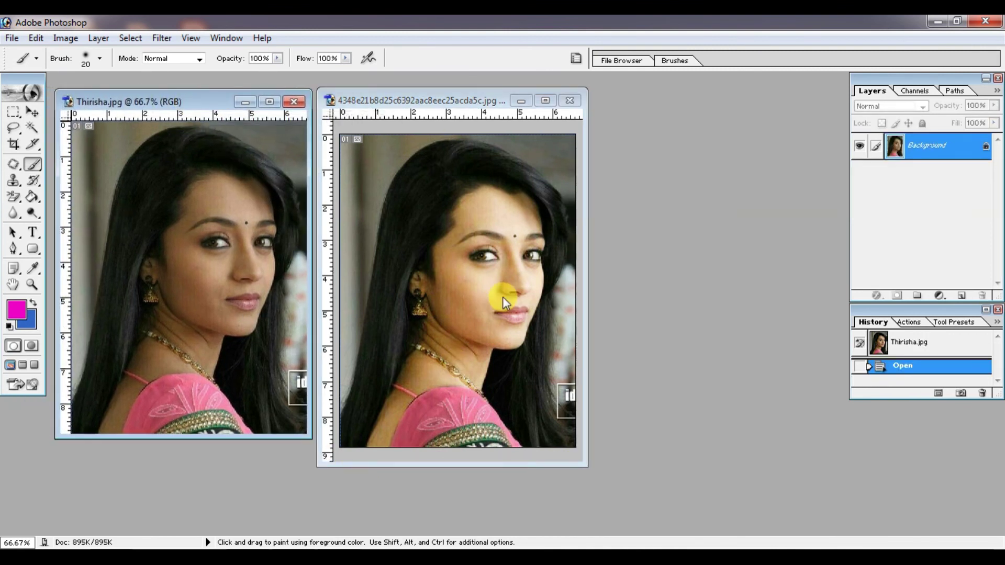
drag(579, 459, 576, 446)
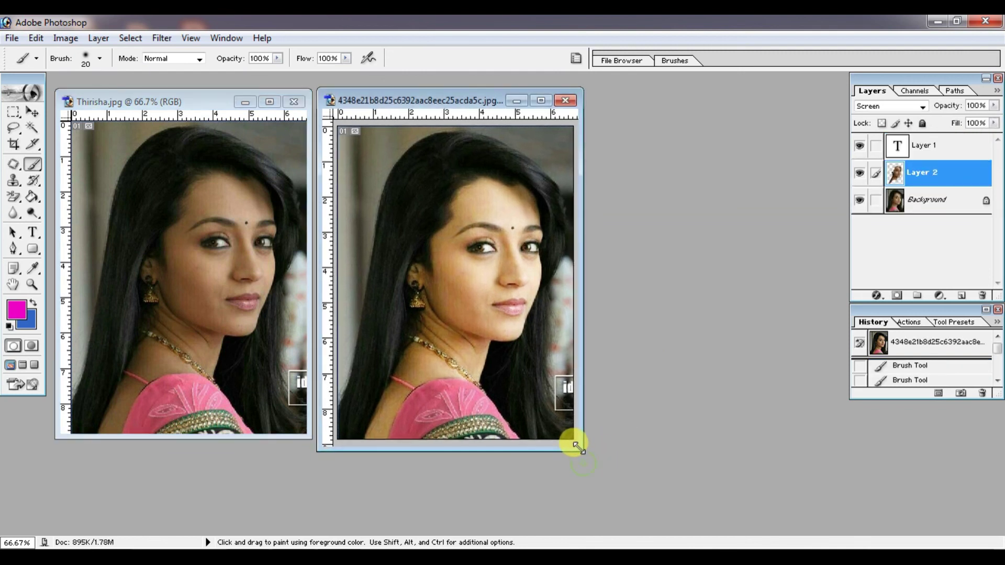